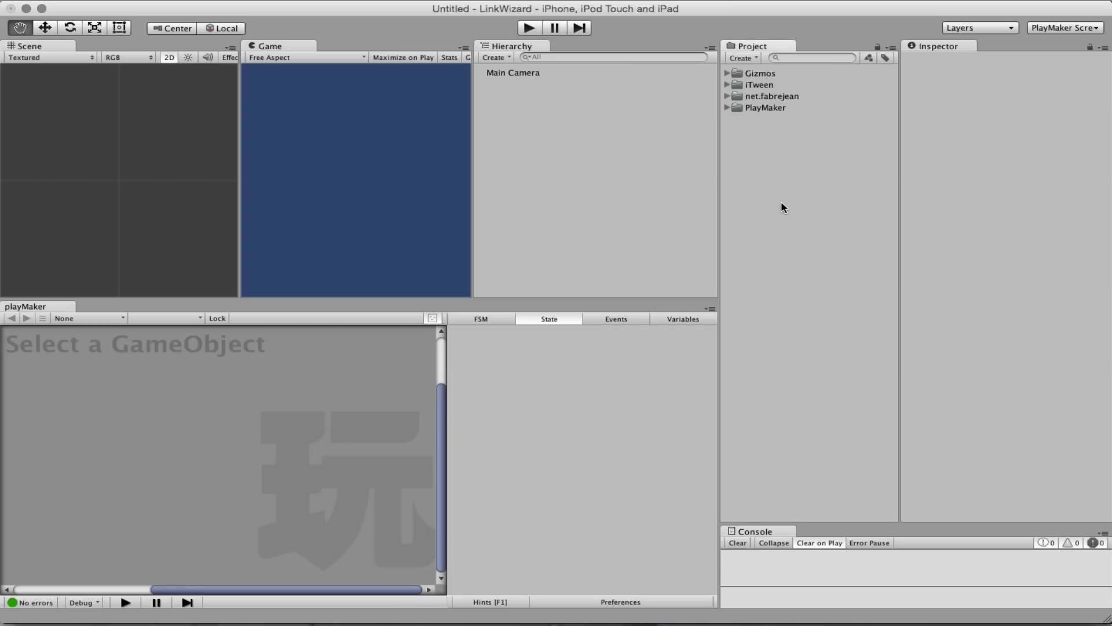
- Open the PlayMaker Ecosystem browser and search it for 'linker'
{"action": "key", "text": "super+shift+e"}
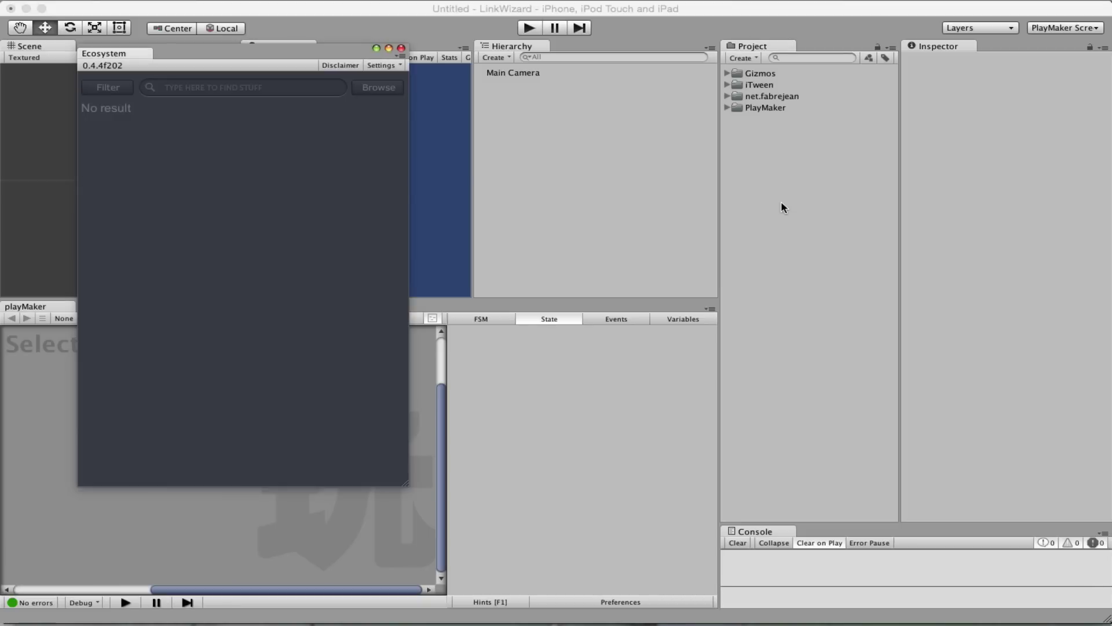
{"action": "left_click", "coordinate": [216, 92]}
{"action": "type", "text": "linker"}
{"action": "left_click", "coordinate": [373, 89]}
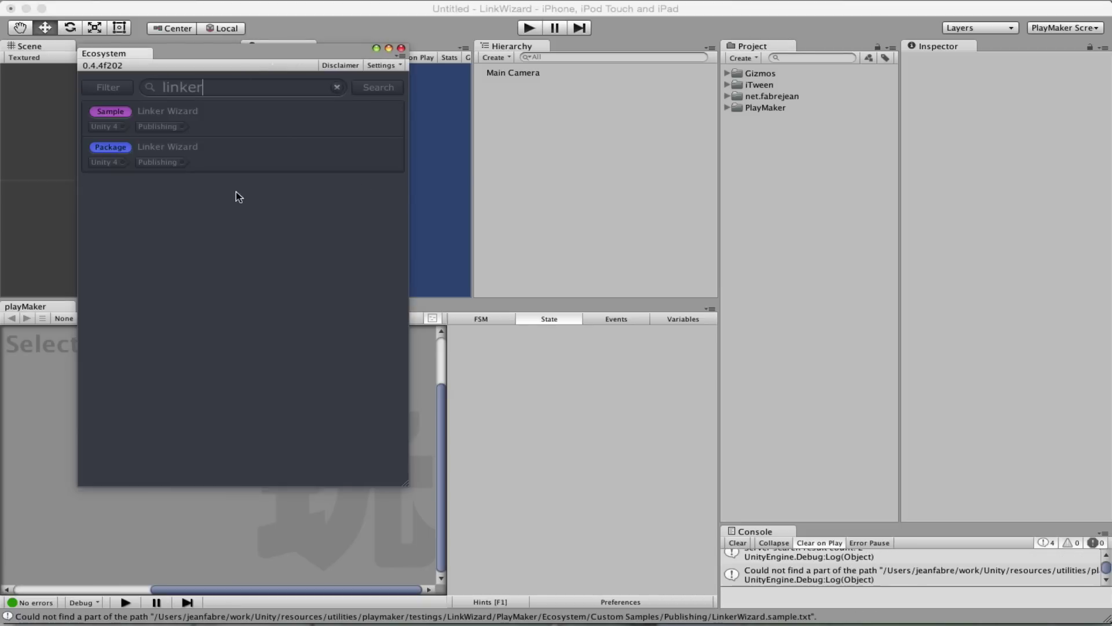
- Get the Sample Linker Wizard and import its package files
{"action": "mouse_move", "coordinate": [214, 165]}
{"action": "mouse_move", "coordinate": [236, 120]}
{"action": "left_click", "coordinate": [379, 111]}
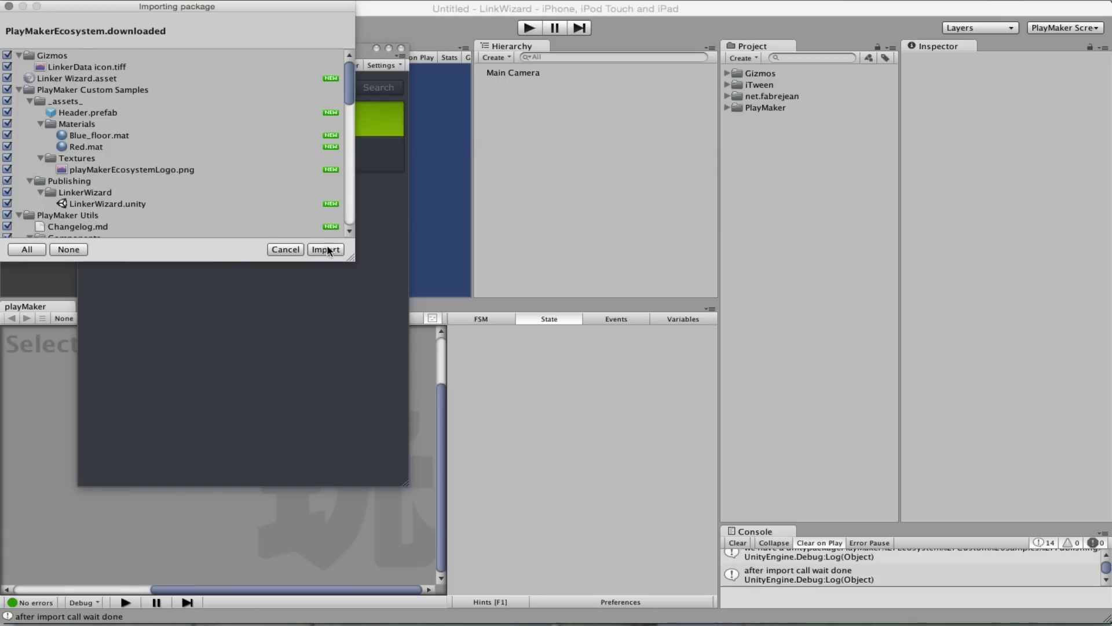
{"action": "left_click", "coordinate": [328, 249]}
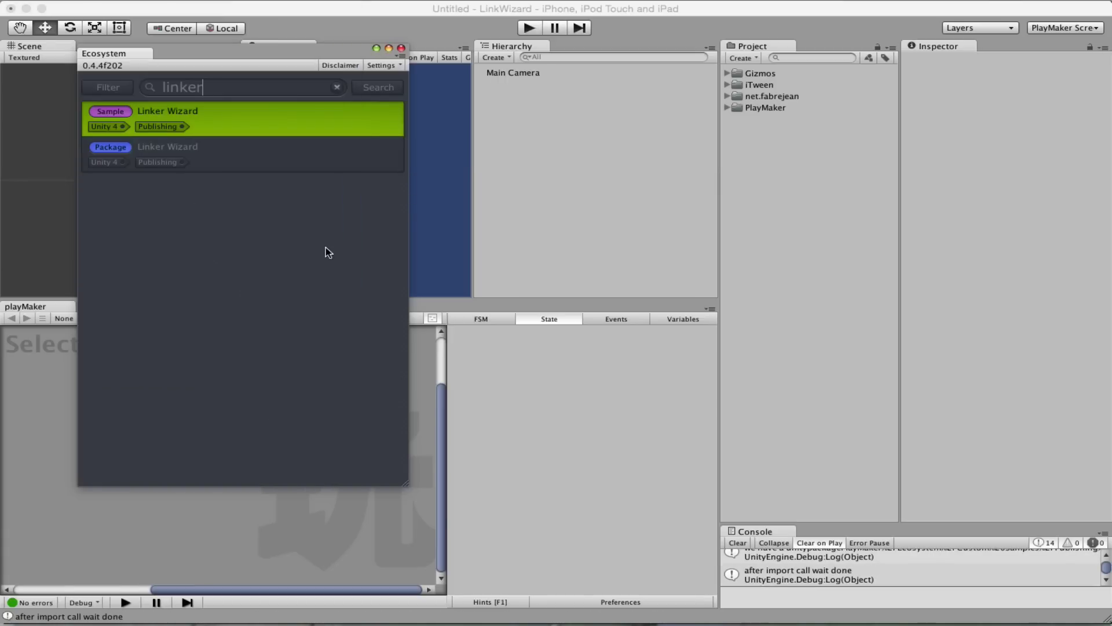
{"action": "mouse_move", "coordinate": [300, 130]}
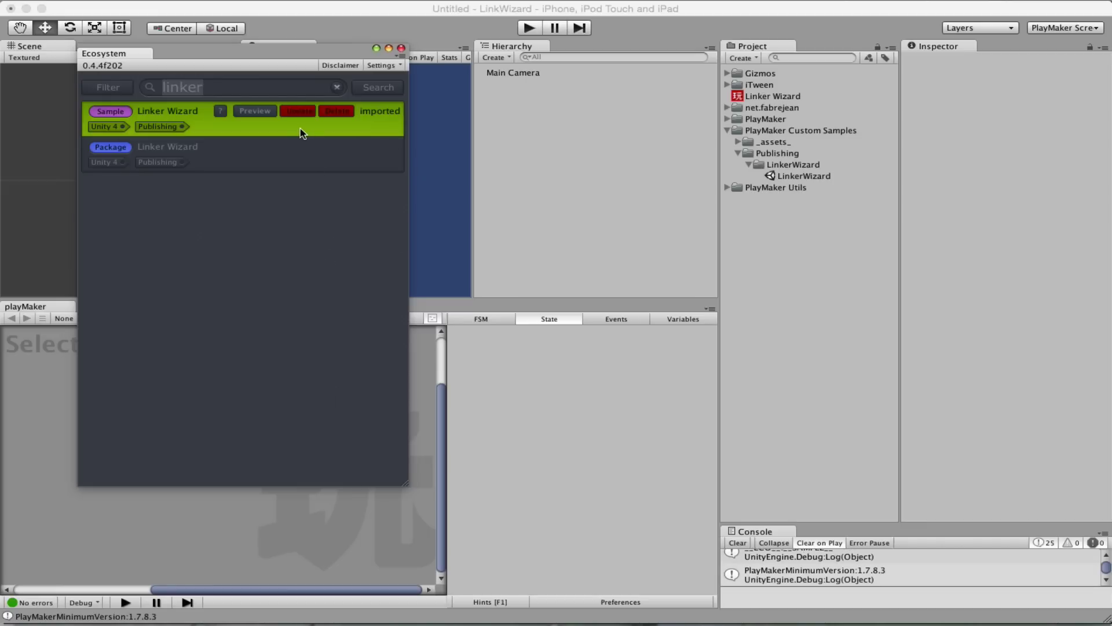
- Close the Ecosystem and open the LinkerWizard scene without saving the Untitled scene
{"action": "left_click", "coordinate": [401, 48]}
{"action": "double_click", "coordinate": [803, 177]}
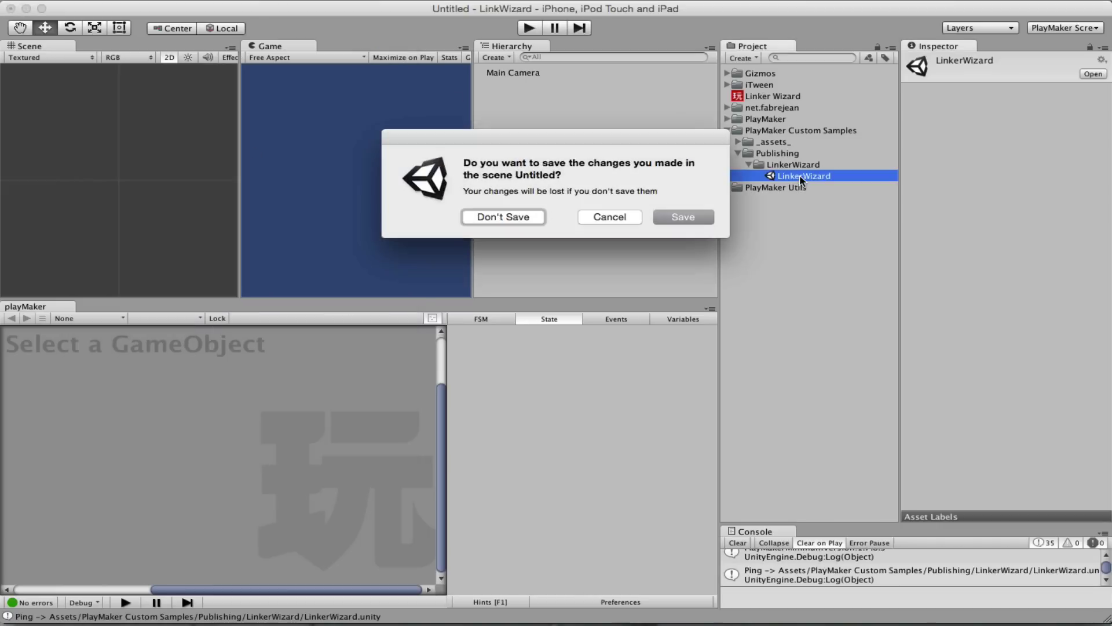
{"action": "left_click", "coordinate": [523, 218]}
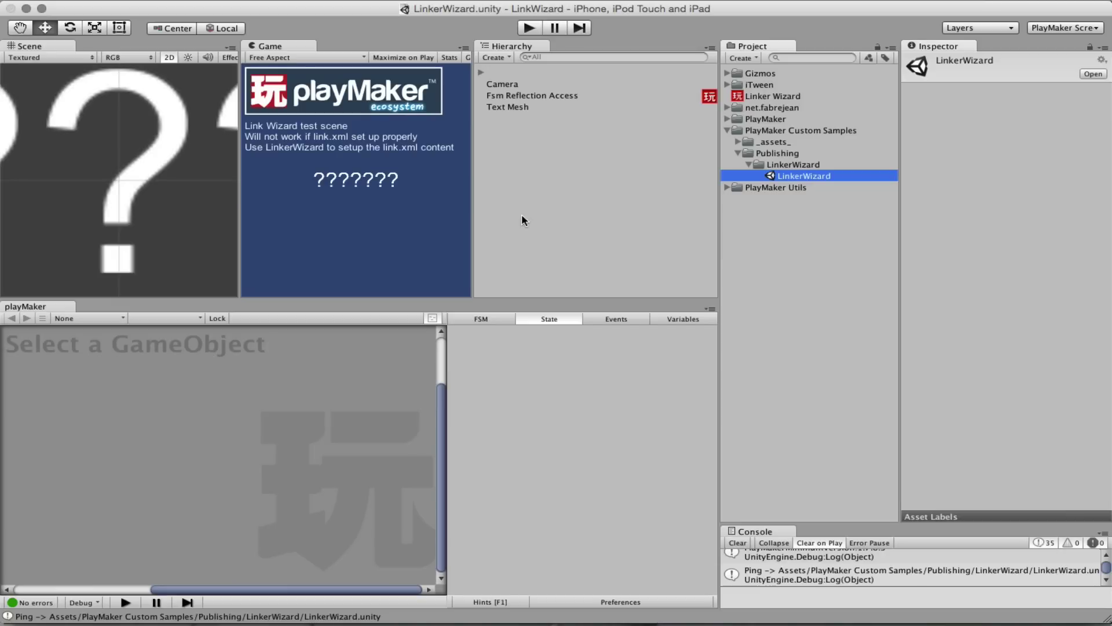
- Review the Get Property, Set Property and Invoke Method actions in Fsm Reflection Access's State 1
{"action": "left_click", "coordinate": [538, 99]}
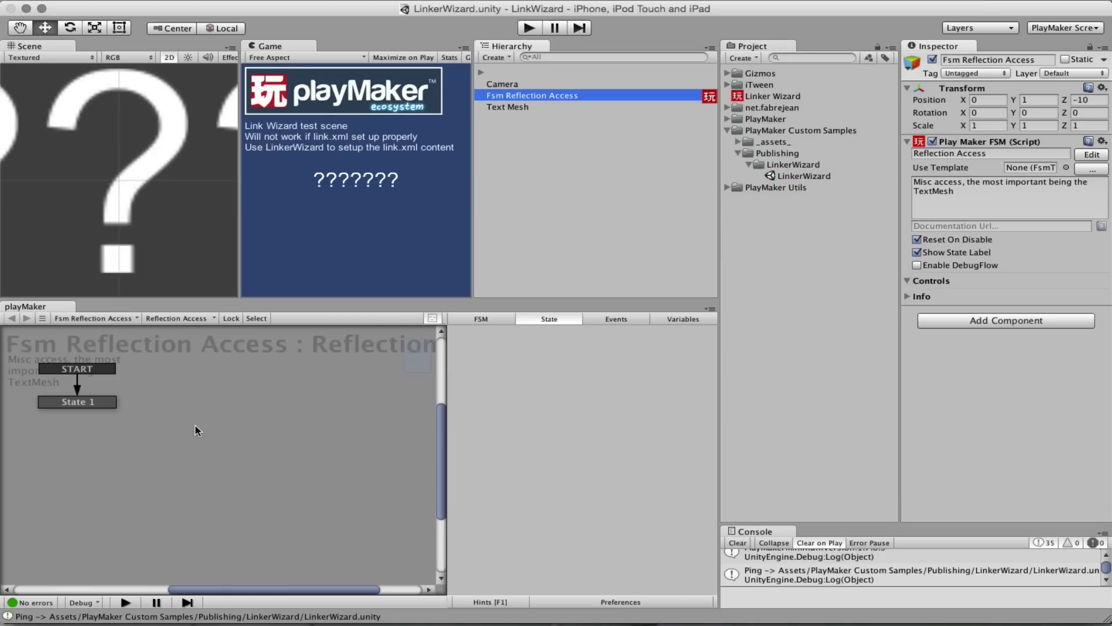
{"action": "left_click", "coordinate": [92, 401]}
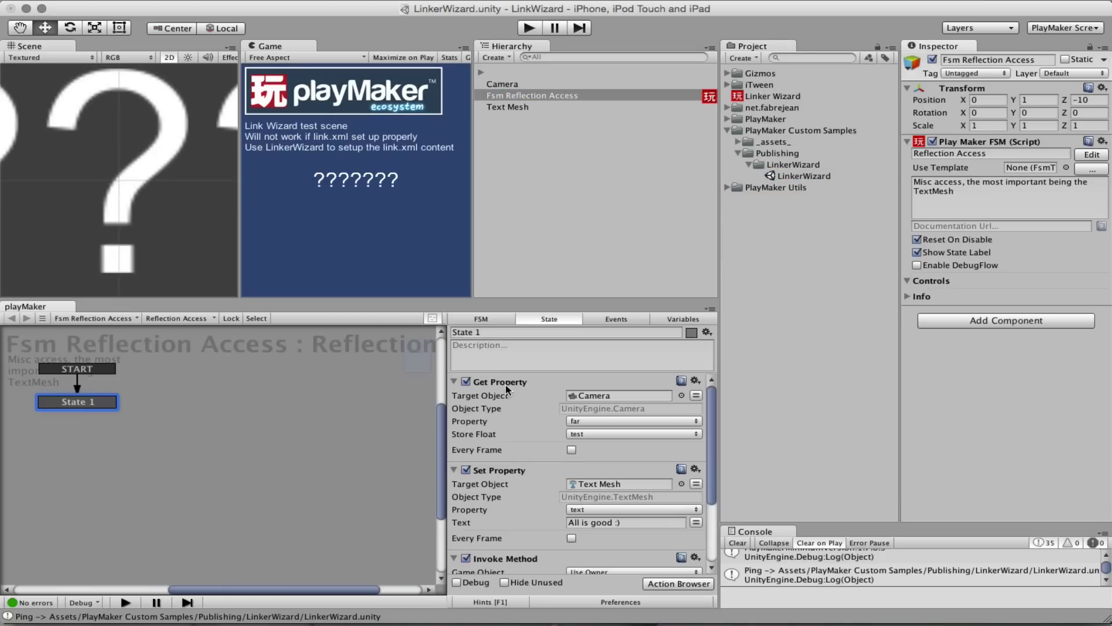
{"action": "scroll", "coordinate": [496, 480], "scroll_direction": "down", "scroll_amount": 3}
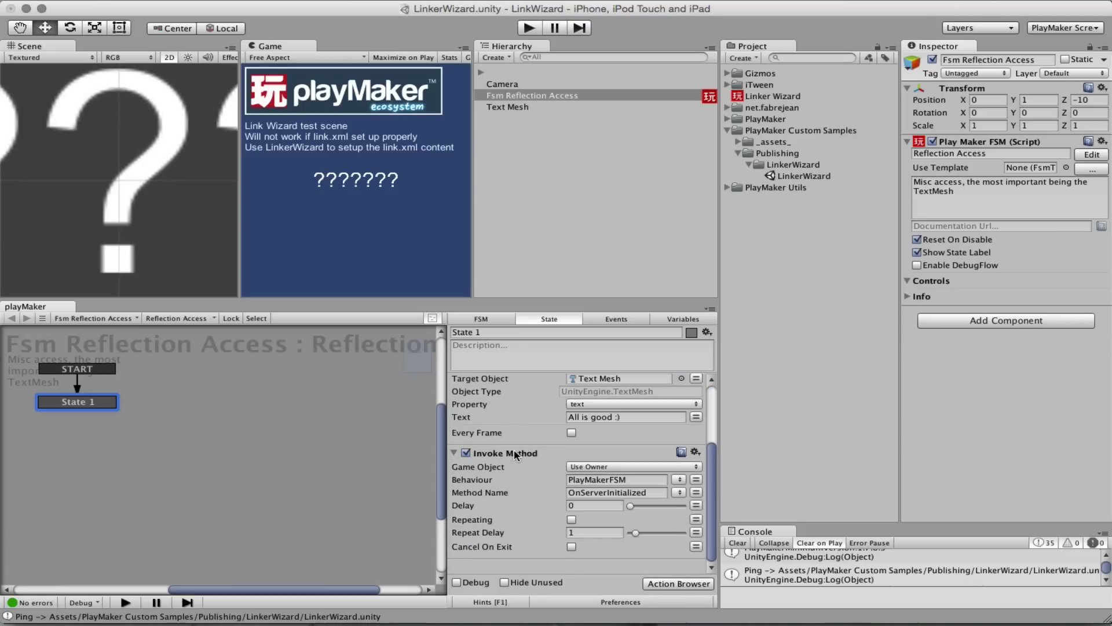
{"action": "scroll", "coordinate": [539, 497], "scroll_direction": "up", "scroll_amount": 3}
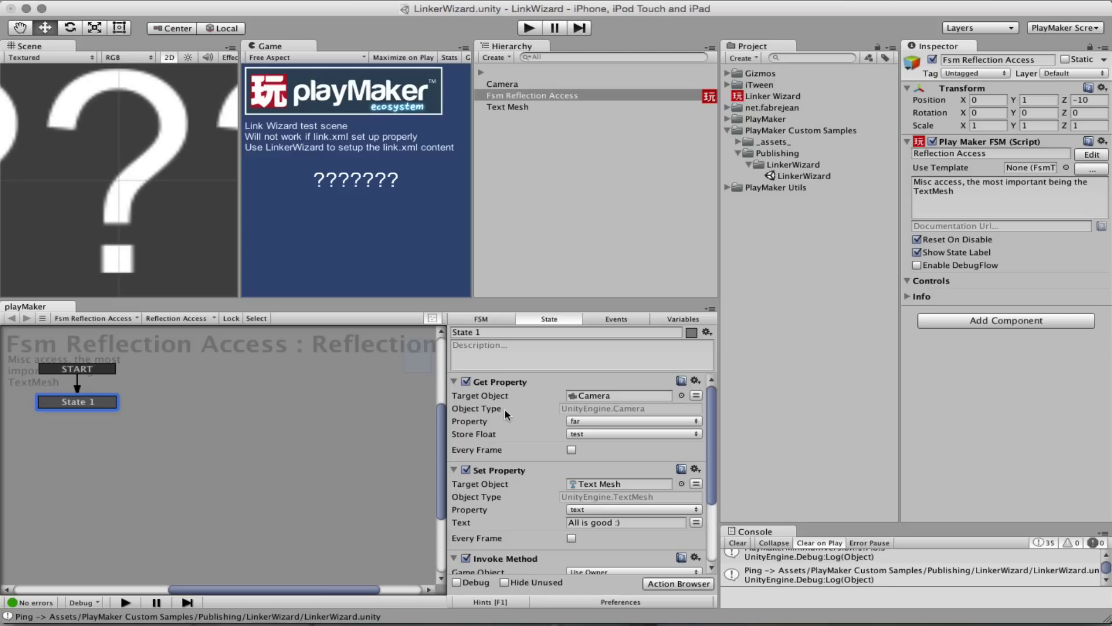
- Search Google in Chrome for 'unity link.xml'
{"action": "left_click", "coordinate": [105, 605]}
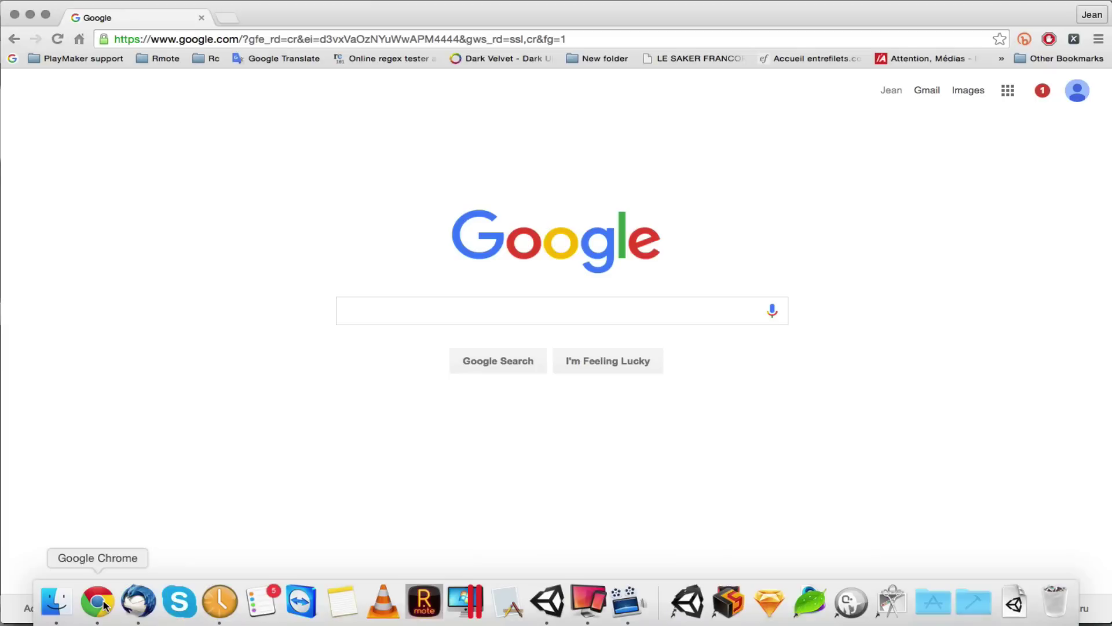
{"action": "left_click", "coordinate": [415, 317]}
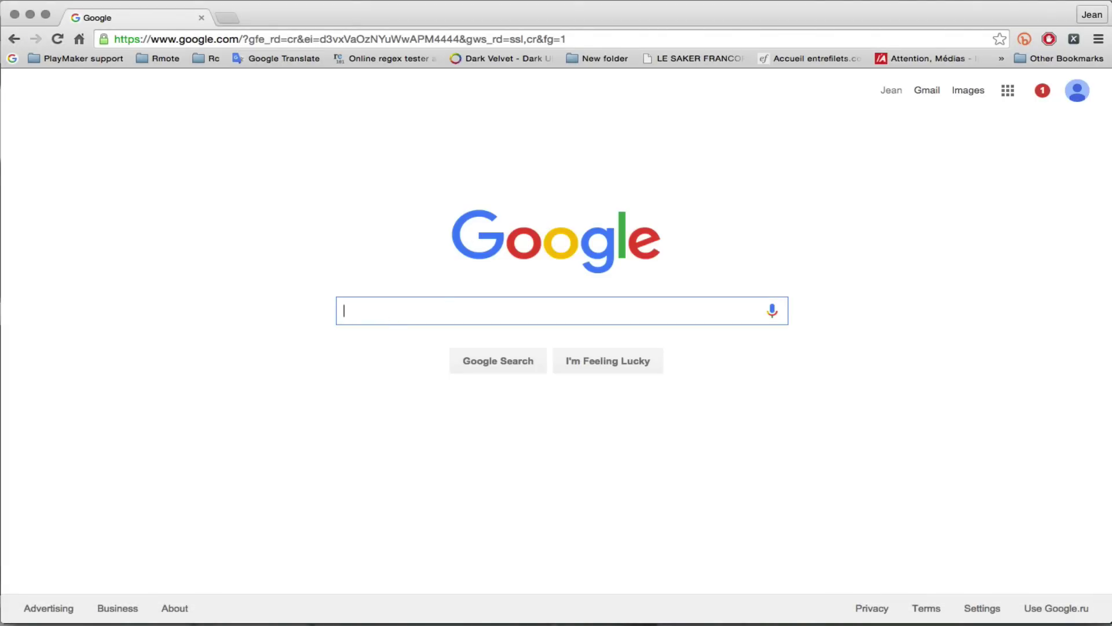
{"action": "type", "text": "unity link"}
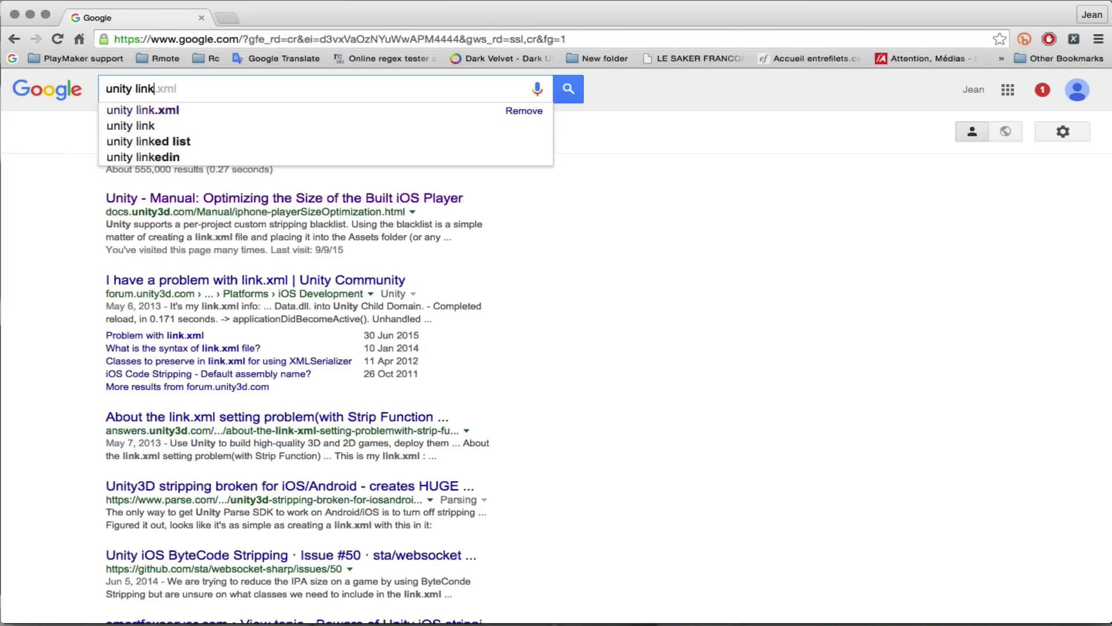
{"action": "type", "text": ".xml"}
{"action": "key", "text": "Return"}
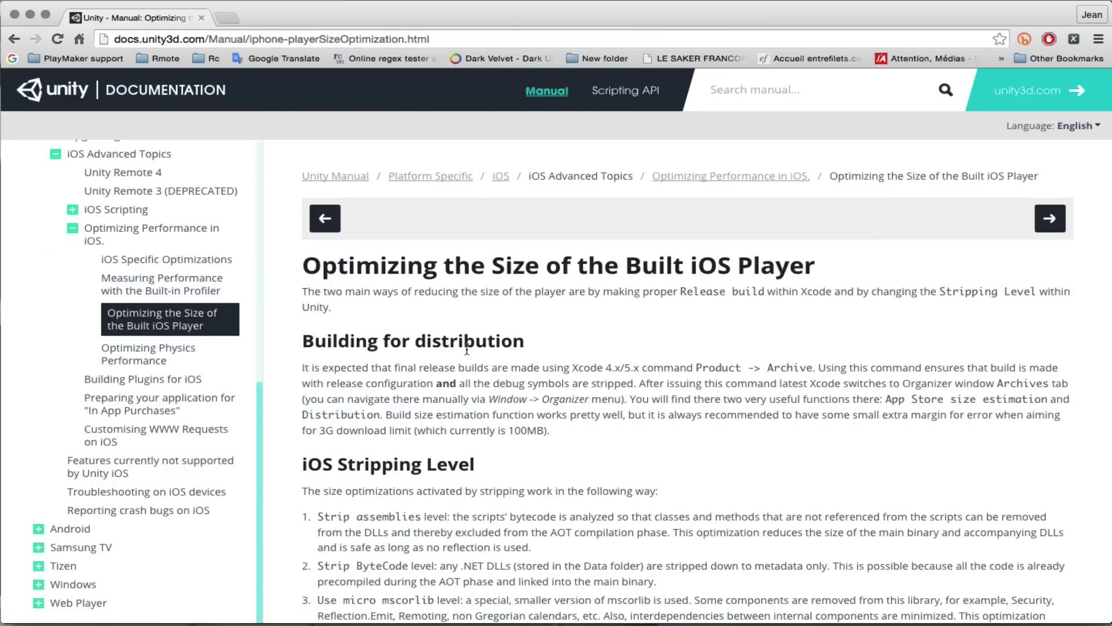
- Read the link.xml example on the iOS player size optimization manual page, then return to Unity
{"action": "scroll", "coordinate": [467, 349], "scroll_direction": "down", "scroll_amount": 5}
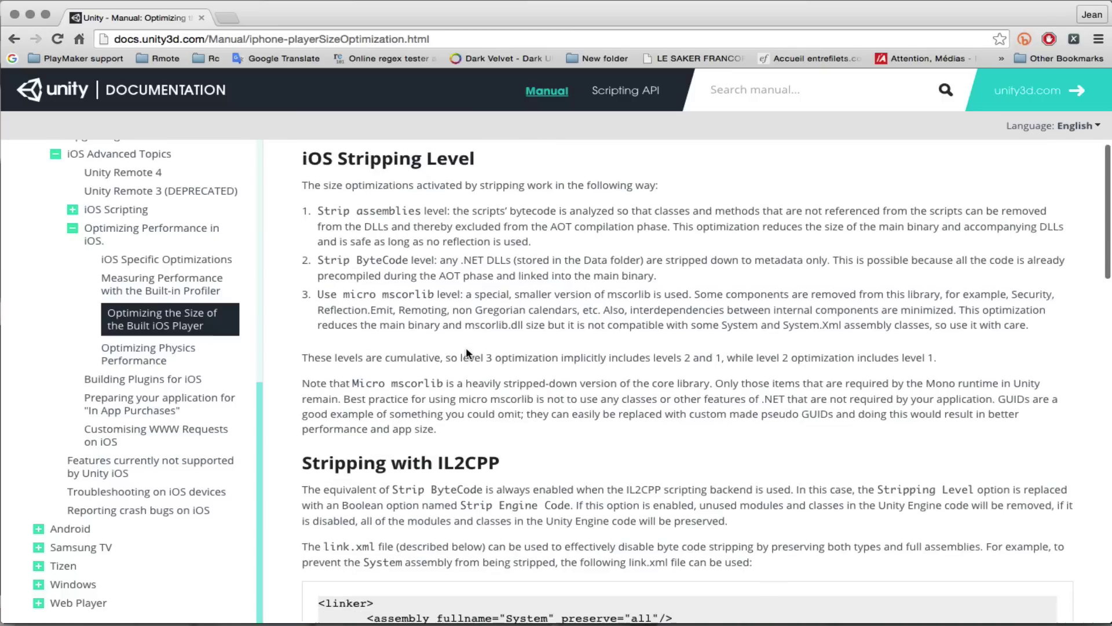
{"action": "scroll", "coordinate": [467, 352], "scroll_direction": "down", "scroll_amount": 9}
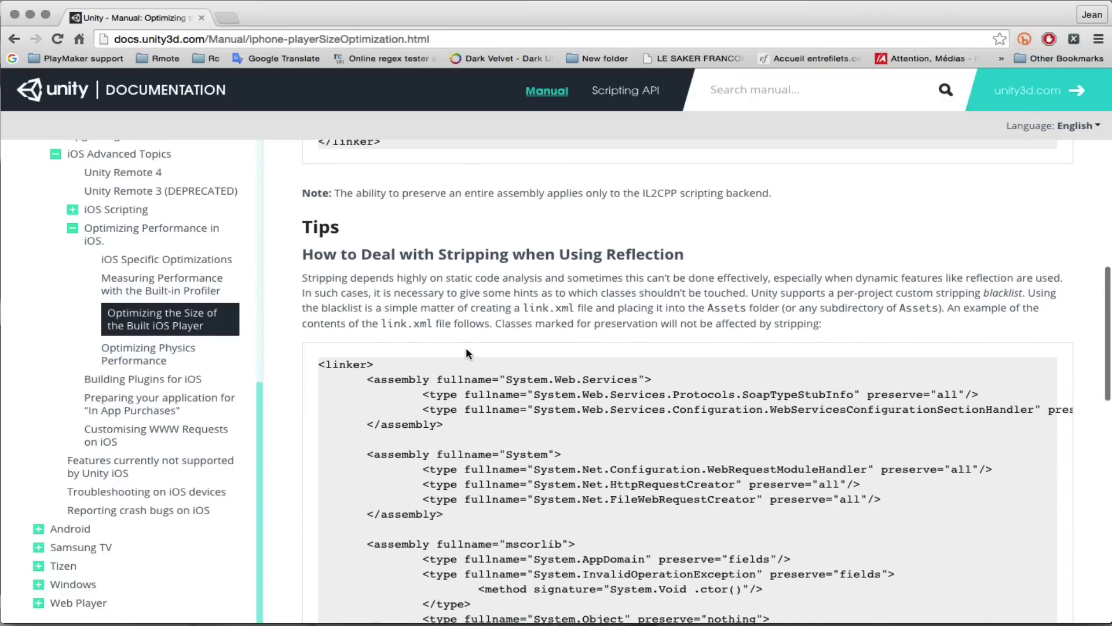
{"action": "scroll", "coordinate": [466, 346], "scroll_direction": "down", "scroll_amount": 3}
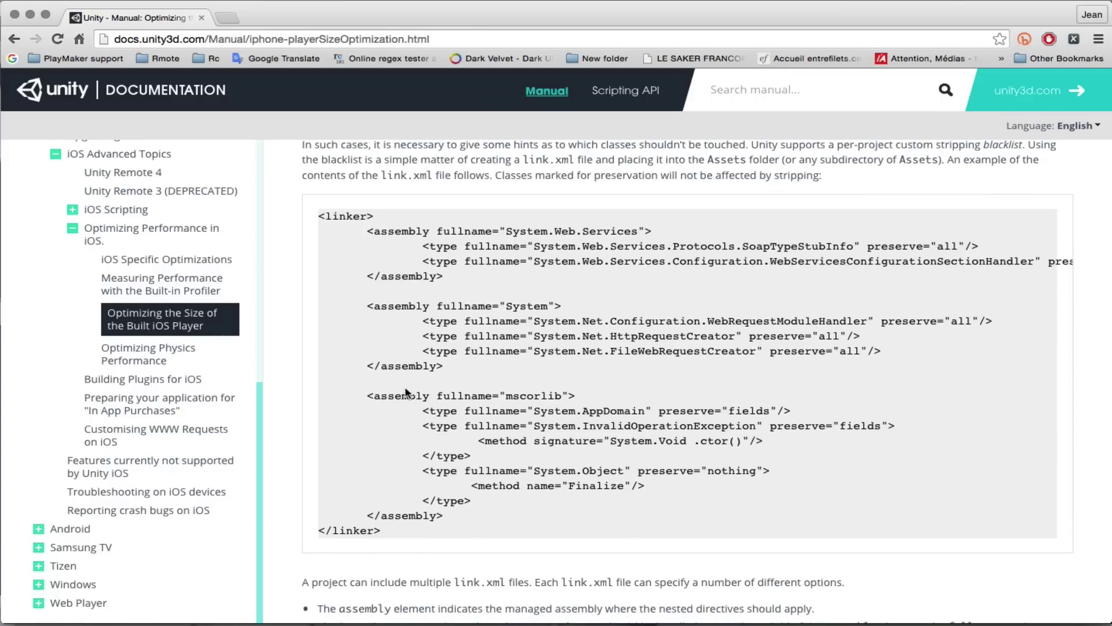
{"action": "scroll", "coordinate": [406, 392], "scroll_direction": "down", "scroll_amount": 3}
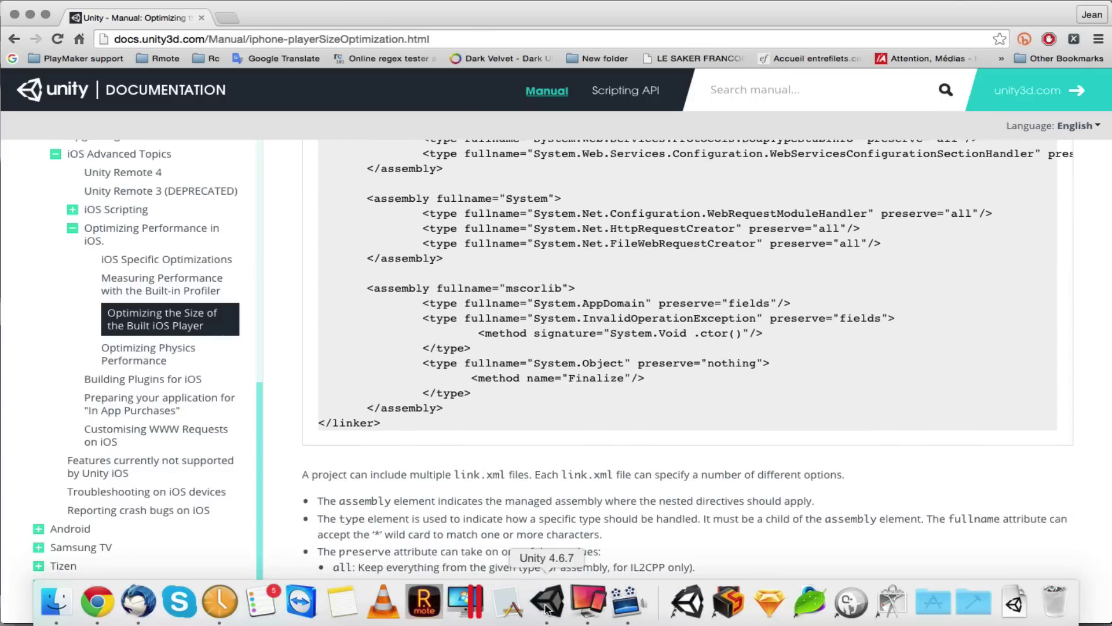
{"action": "left_click", "coordinate": [546, 600]}
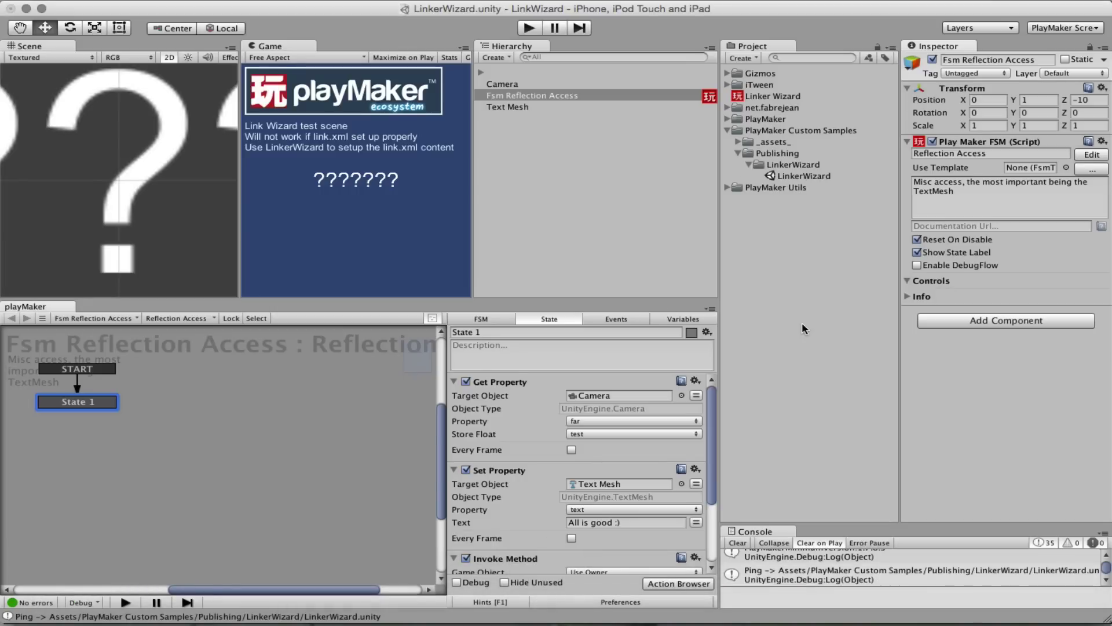
- Play the LinkerWizard scene, check the Text Mesh shows 'All is good :)', then stop playing
{"action": "left_click", "coordinate": [766, 96]}
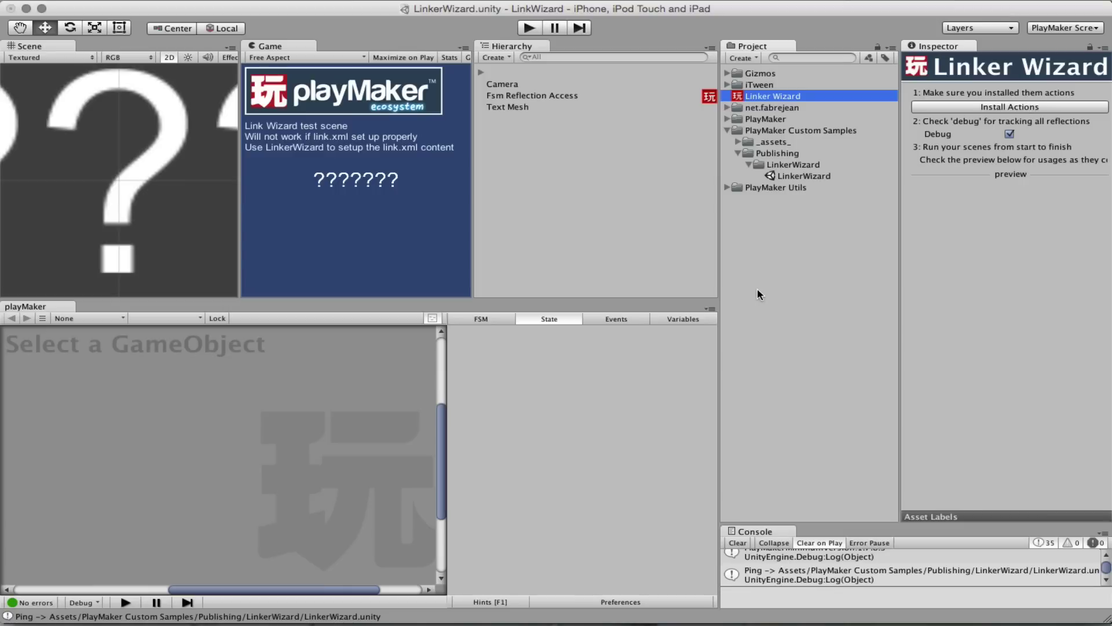
{"action": "left_click", "coordinate": [600, 228]}
{"action": "left_click", "coordinate": [530, 28]}
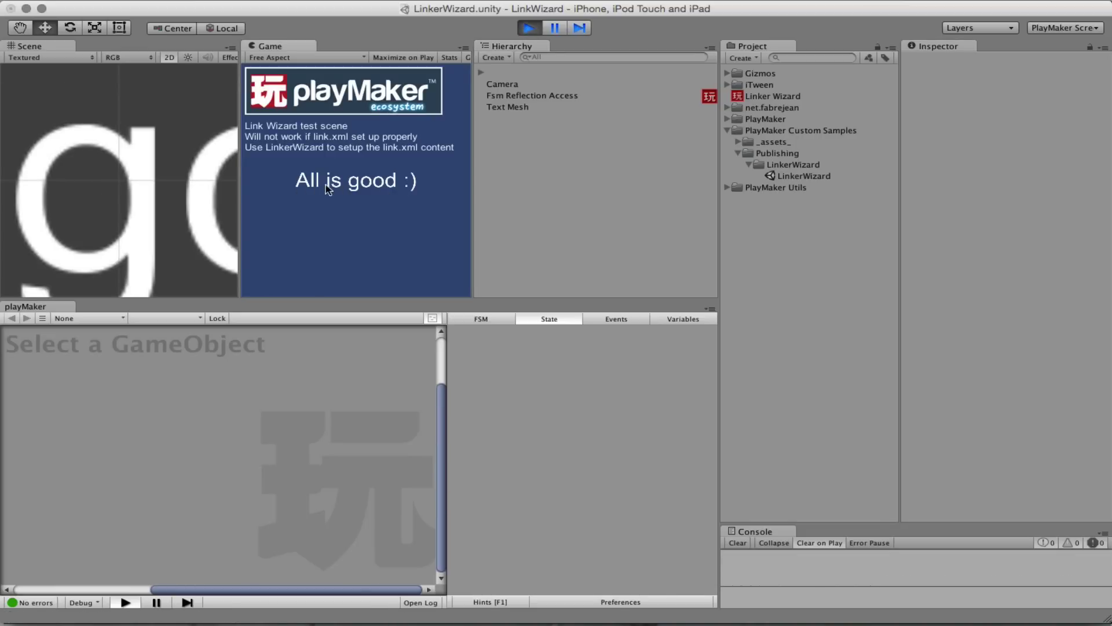
{"action": "left_click", "coordinate": [523, 108]}
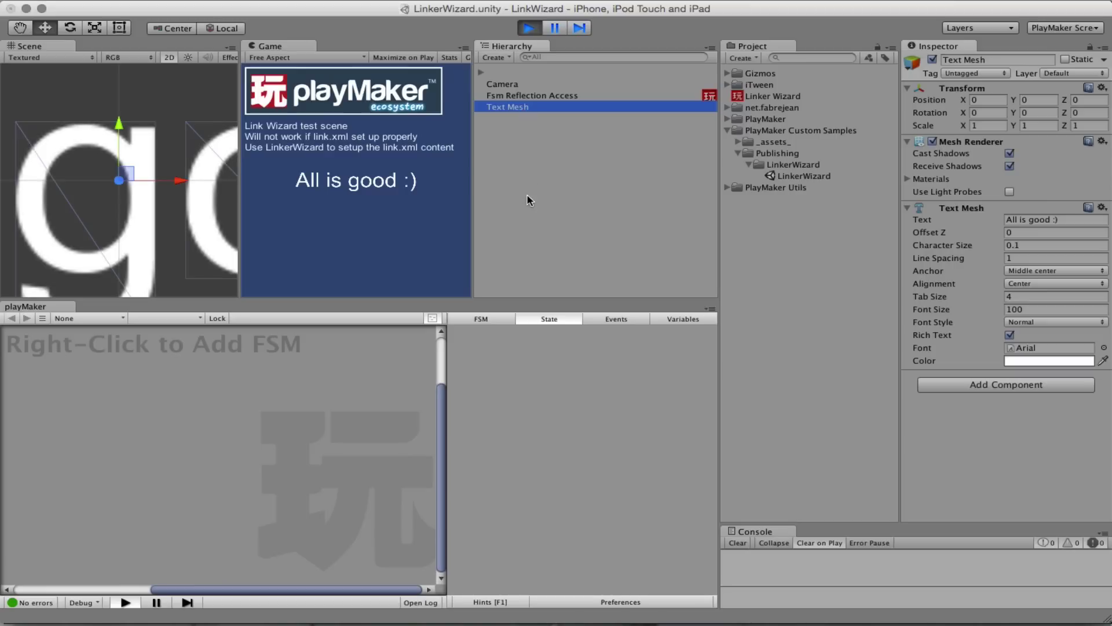
{"action": "left_click", "coordinate": [530, 28]}
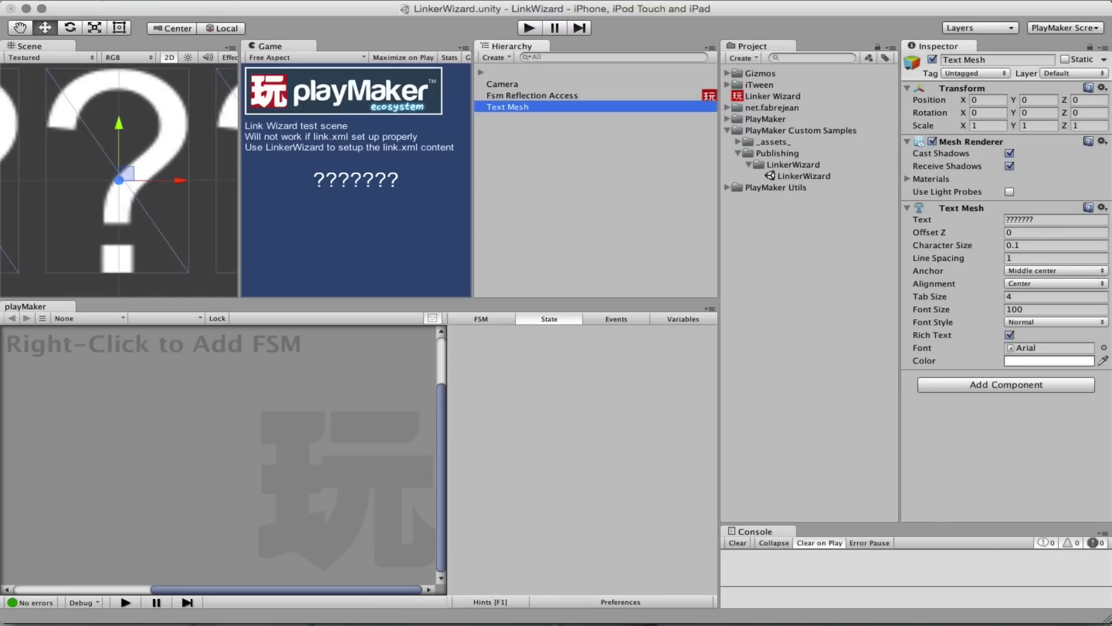
- Select the LinkerWizard scene in Build Settings and review the iOS player settings
{"action": "left_click", "coordinate": [125, 135]}
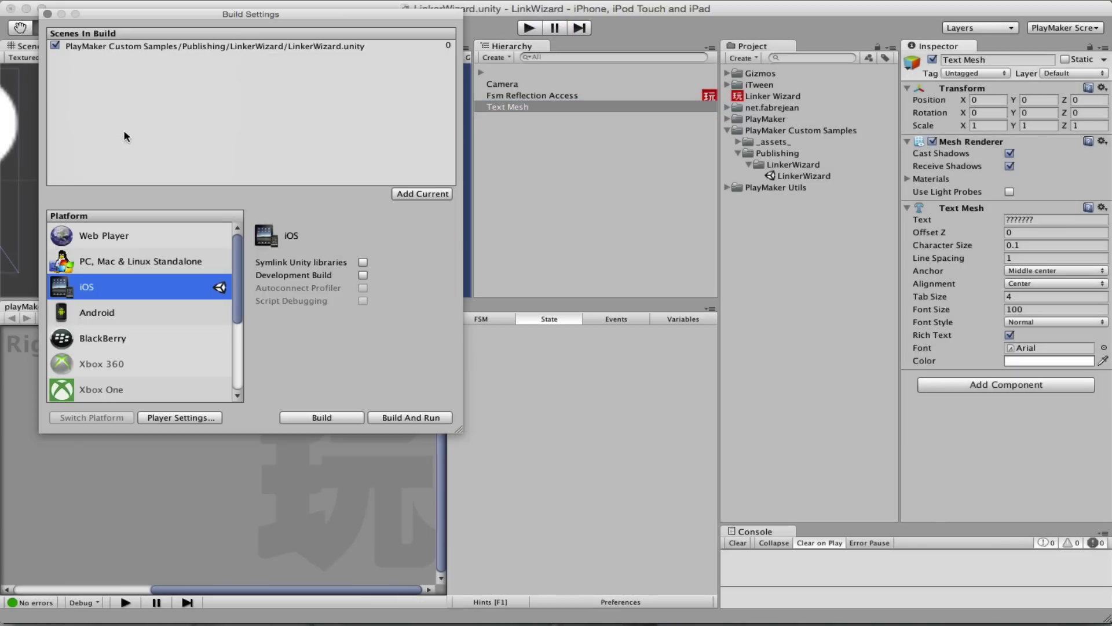
{"action": "left_click", "coordinate": [288, 46]}
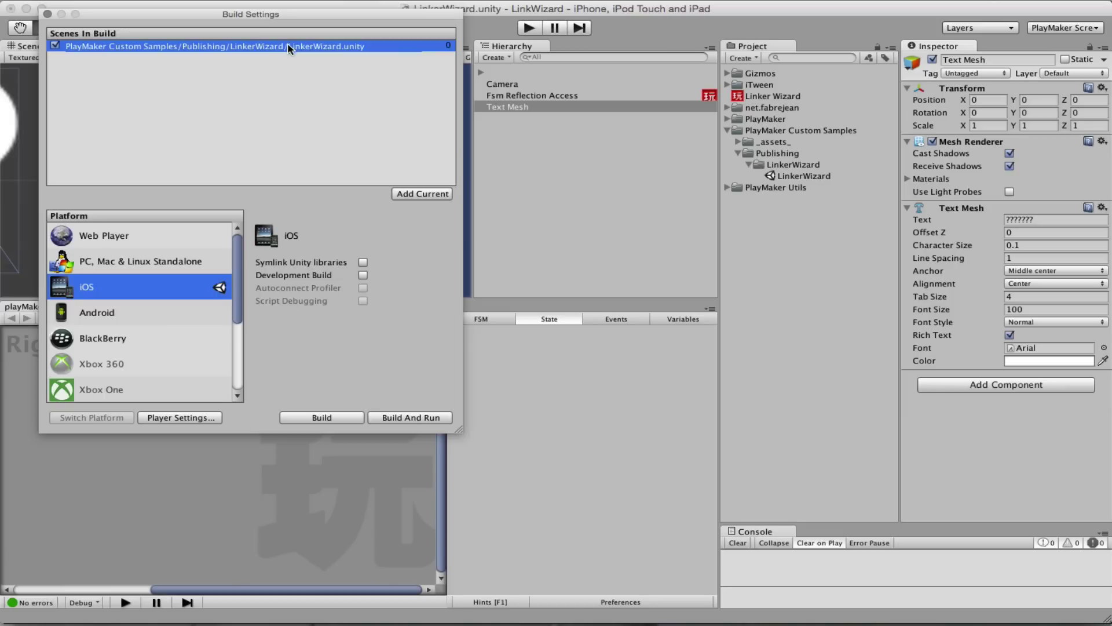
{"action": "left_click", "coordinate": [180, 417]}
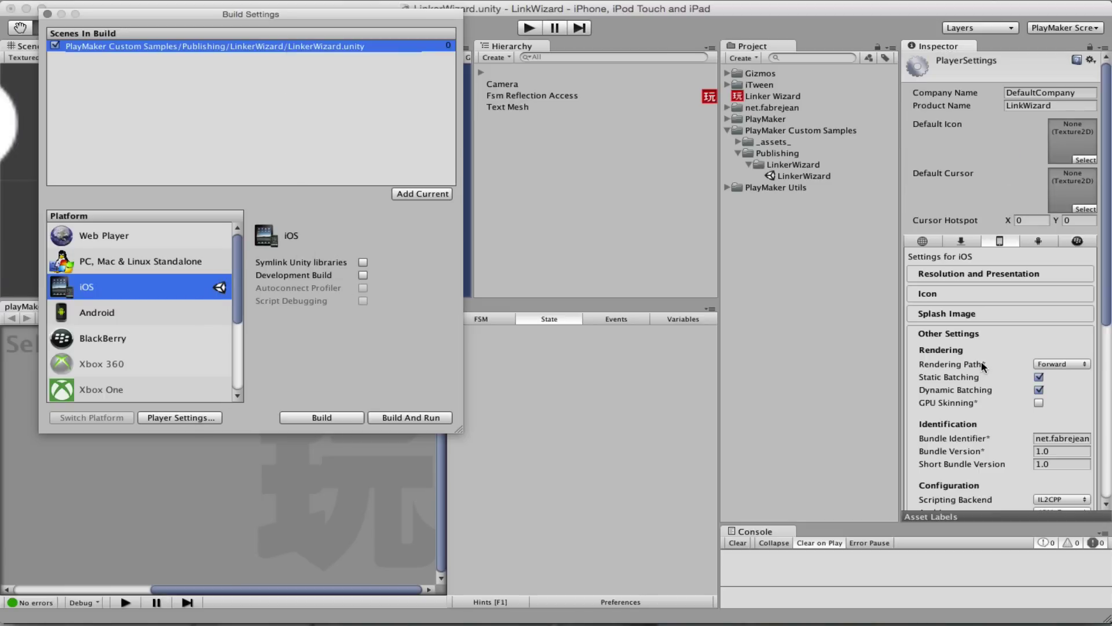
{"action": "scroll", "coordinate": [981, 363], "scroll_direction": "down", "scroll_amount": 10}
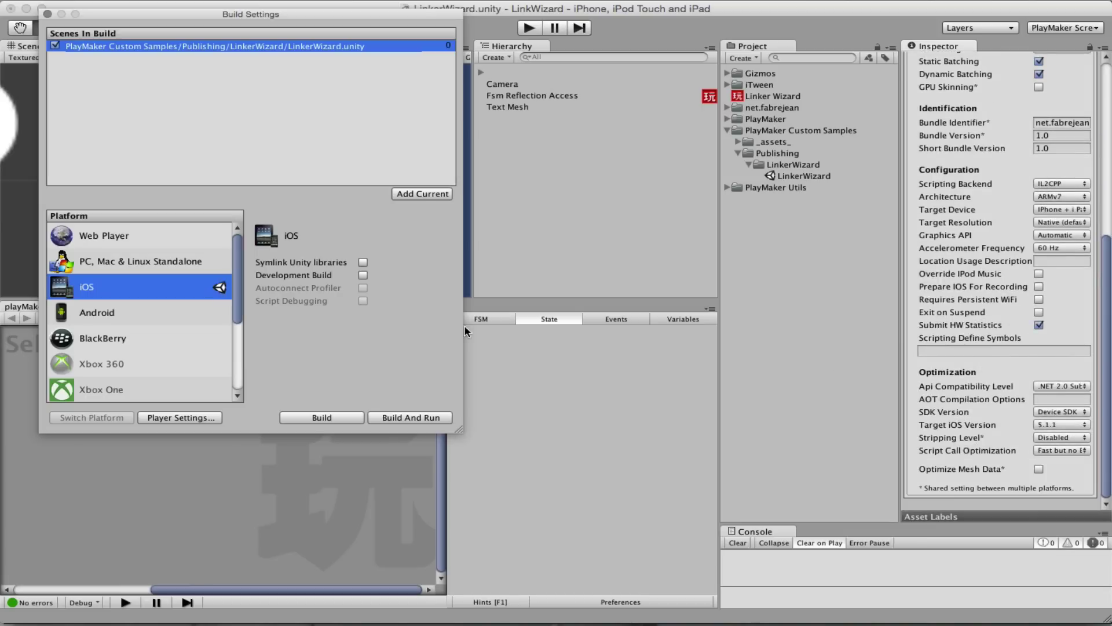
- Build for iOS into the LinkTestFail folder, replacing the existing build
{"action": "left_click", "coordinate": [333, 415]}
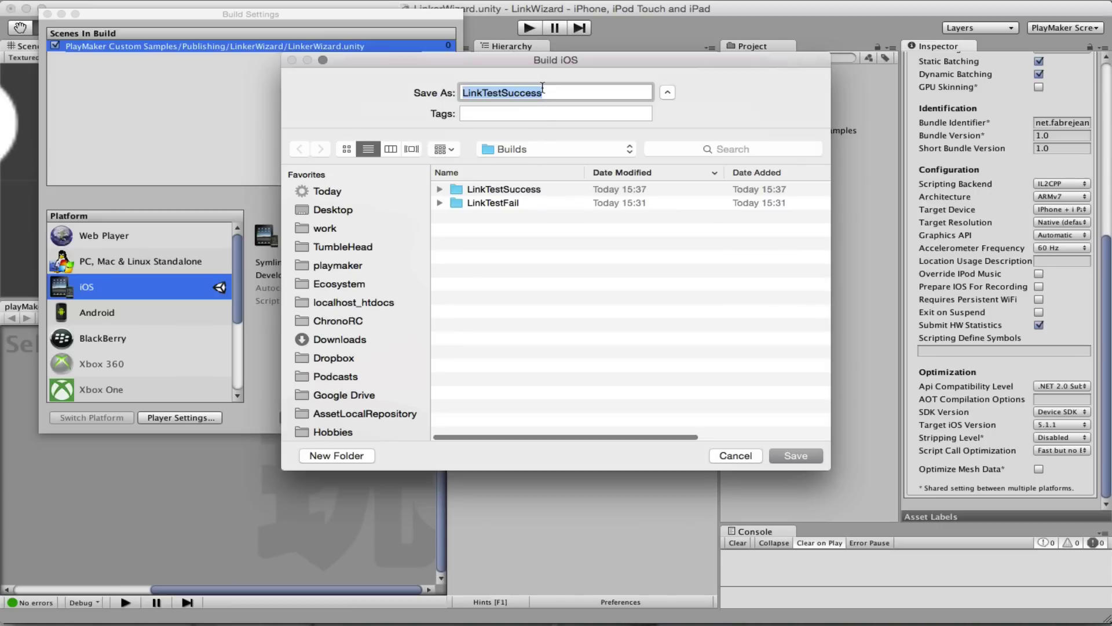
{"action": "left_click", "coordinate": [542, 92]}
{"action": "key", "text": "BackSpace"}
{"action": "key", "text": "BackSpace"}
{"action": "key", "text": "BackSpace"}
{"action": "key", "text": "BackSpace"}
{"action": "key", "text": "BackSpace"}
{"action": "key", "text": "BackSpace"}
{"action": "key", "text": "BackSpace"}
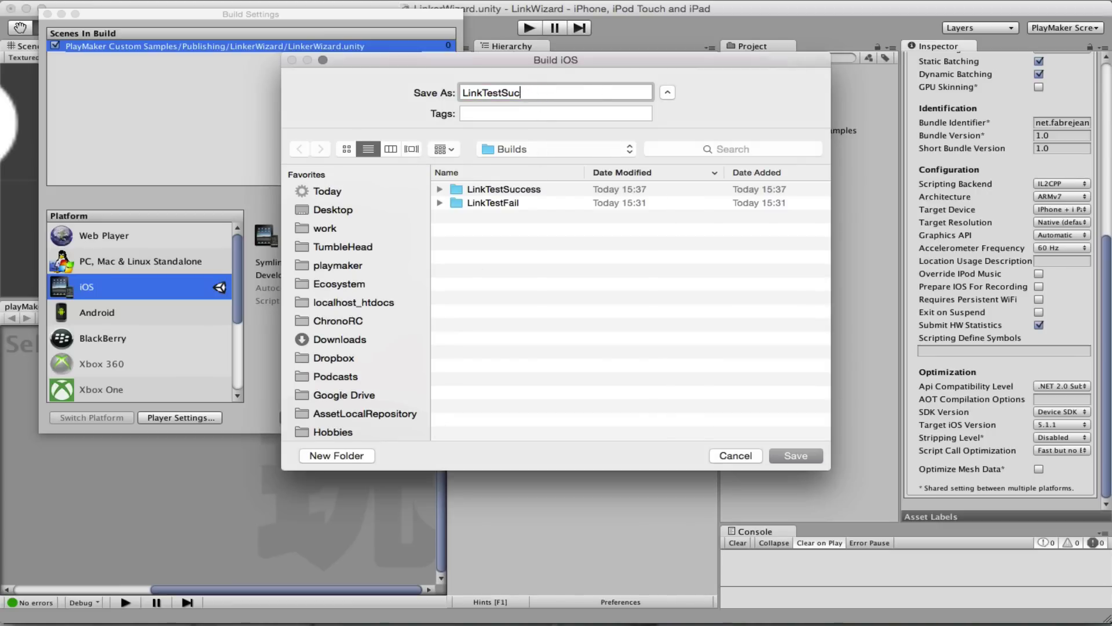
{"action": "type", "text": "Fail"}
{"action": "key", "text": "Return"}
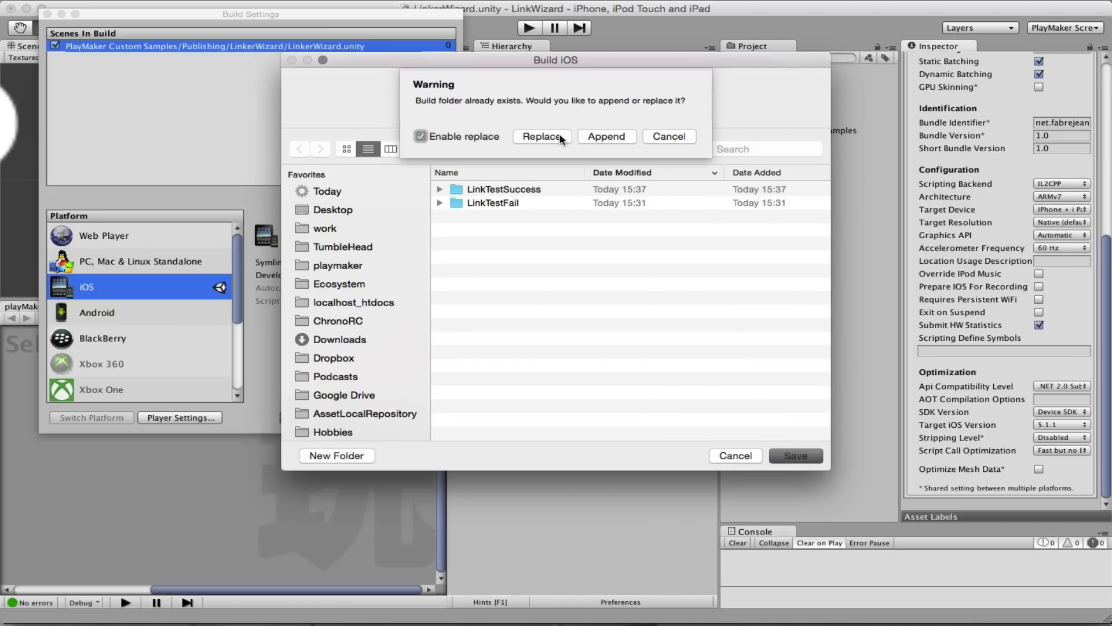
{"action": "left_click", "coordinate": [545, 136]}
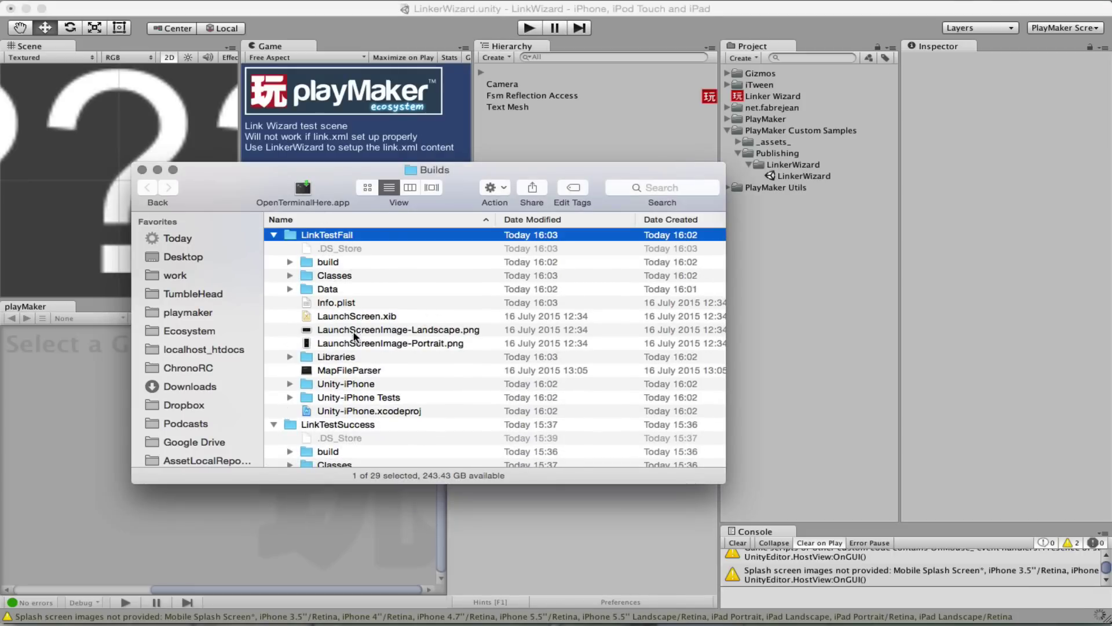
- Open Unity-iPhone.xcodeproj from the LinkTestFail build folder in Xcode
{"action": "scroll", "coordinate": [365, 405], "scroll_direction": "down", "scroll_amount": 2}
{"action": "left_click", "coordinate": [376, 383]}
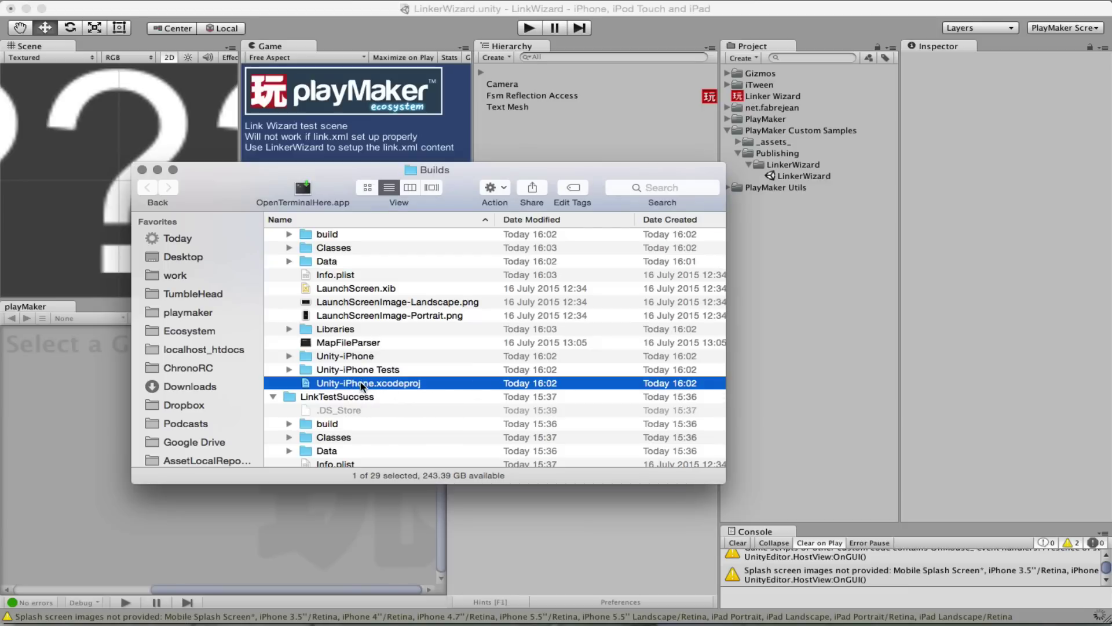
{"action": "double_click", "coordinate": [361, 384]}
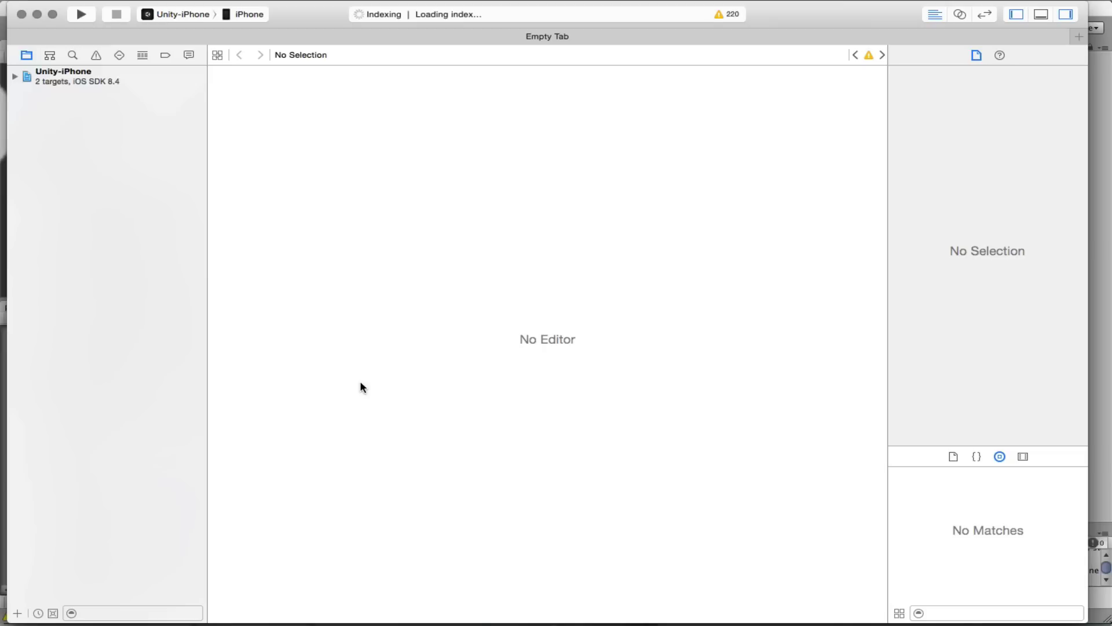
- Run the LinkTestFail build on the iPhone, mirrored in Reflector, confirming it shows ???????
{"action": "left_click", "coordinate": [81, 15]}
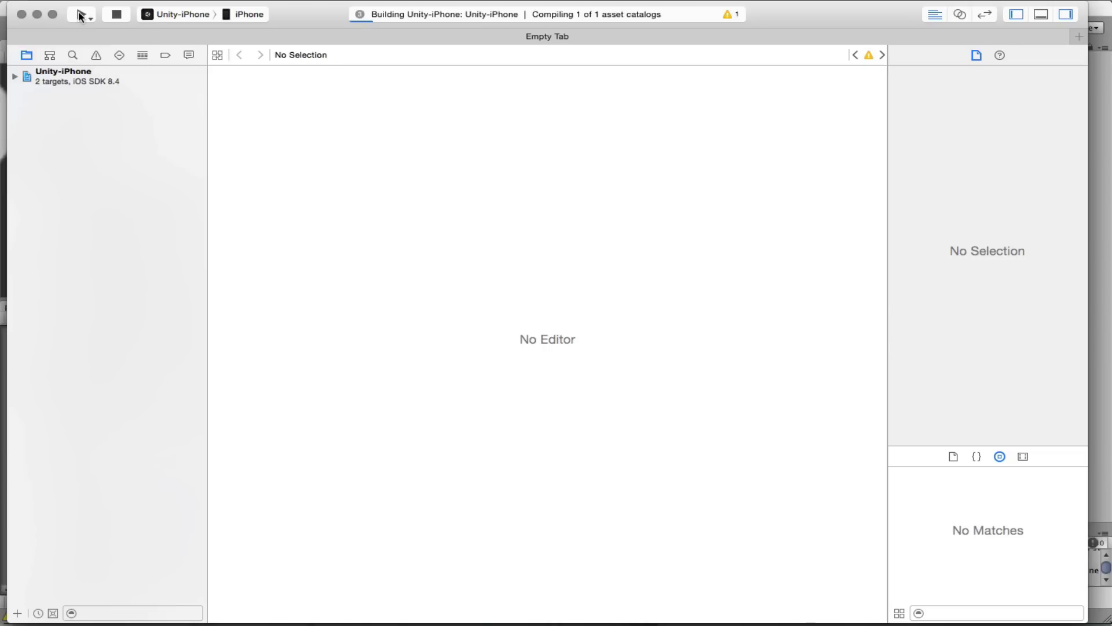
{"action": "mouse_move", "coordinate": [633, 607]}
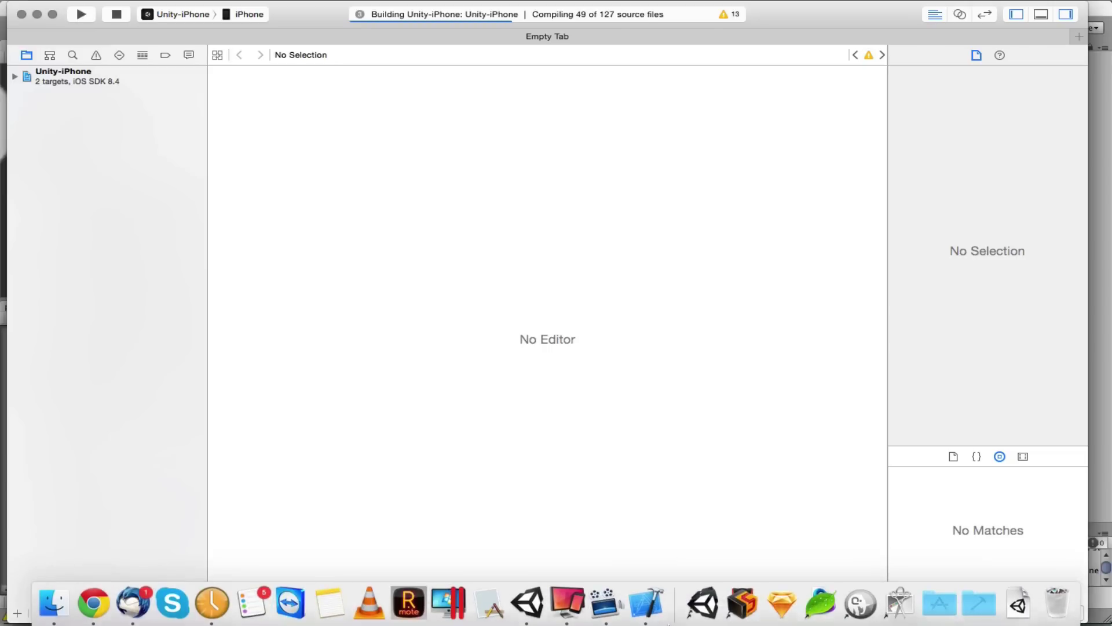
{"action": "left_click", "coordinate": [567, 602]}
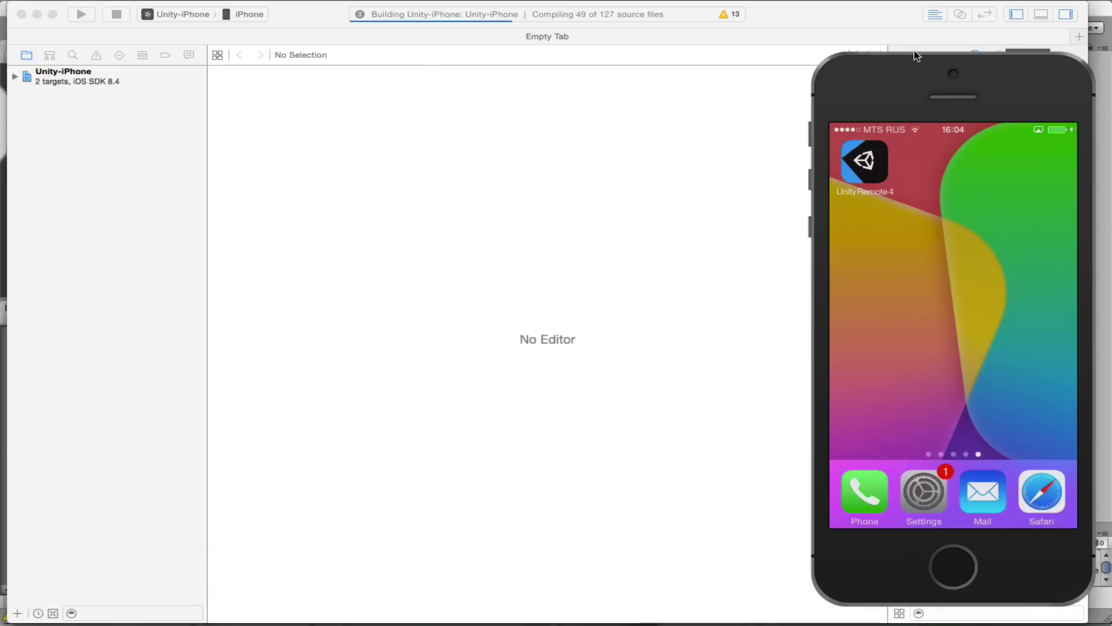
{"action": "left_click_drag", "start_coordinate": [884, 76], "coordinate": [855, 67]}
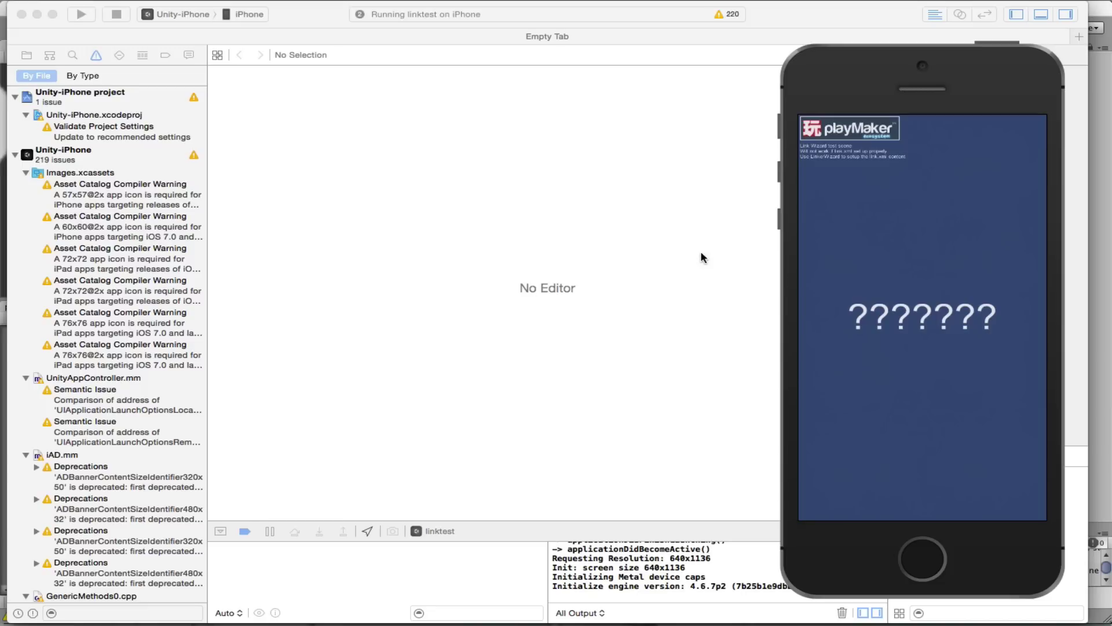
{"action": "scroll", "coordinate": [606, 573], "scroll_direction": "up", "scroll_amount": 3}
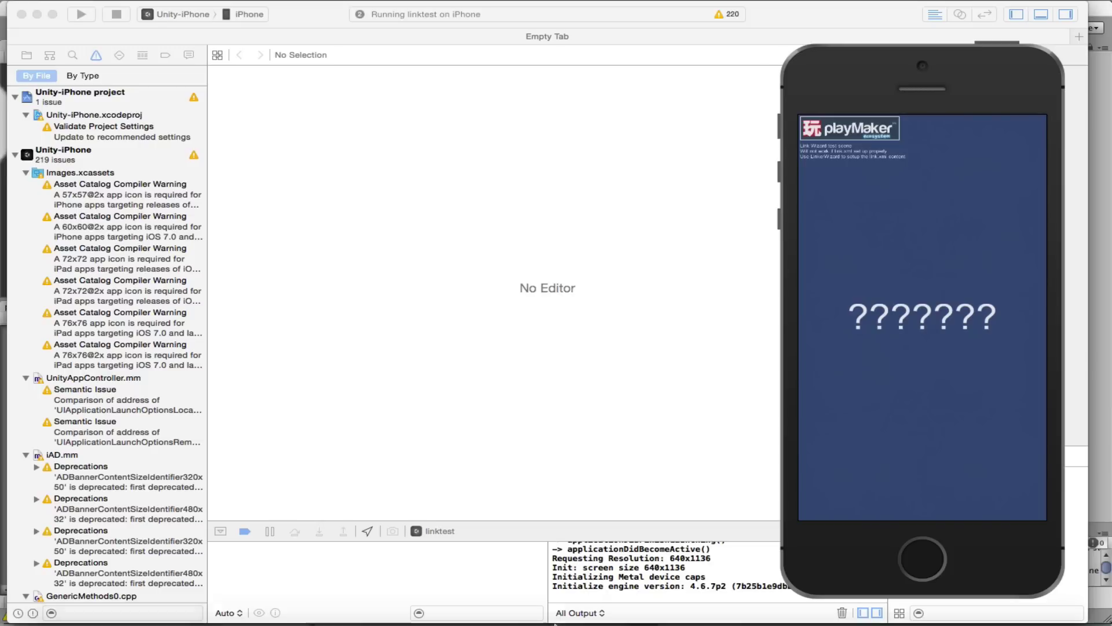
- Back in Unity, close Build Settings and install the Linker Wizard's actions
{"action": "left_click", "coordinate": [524, 609]}
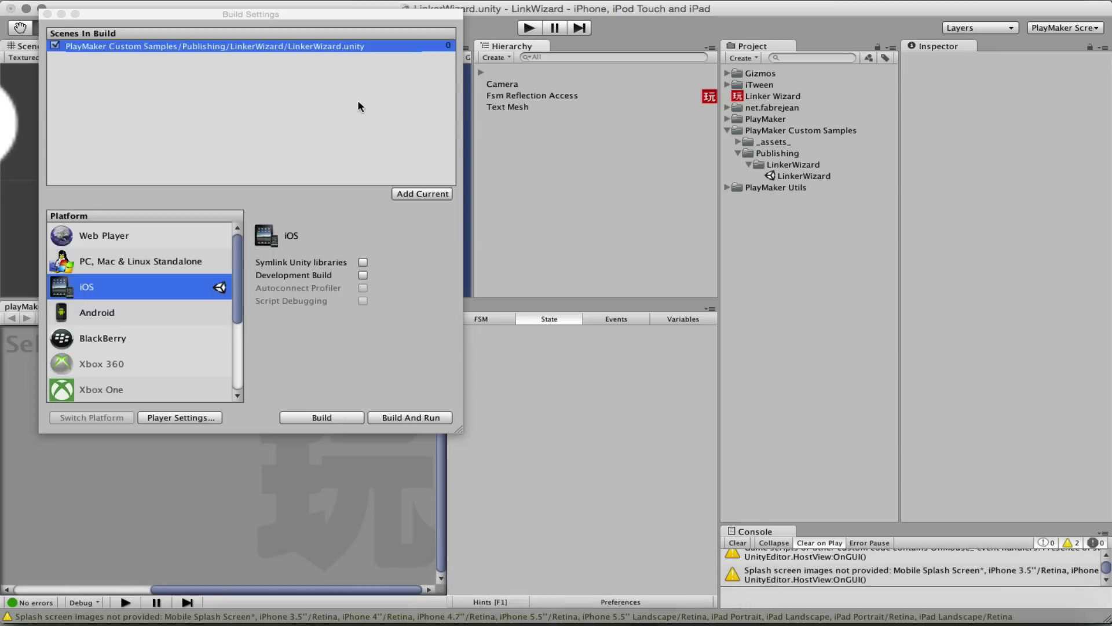
{"action": "left_click", "coordinate": [47, 13]}
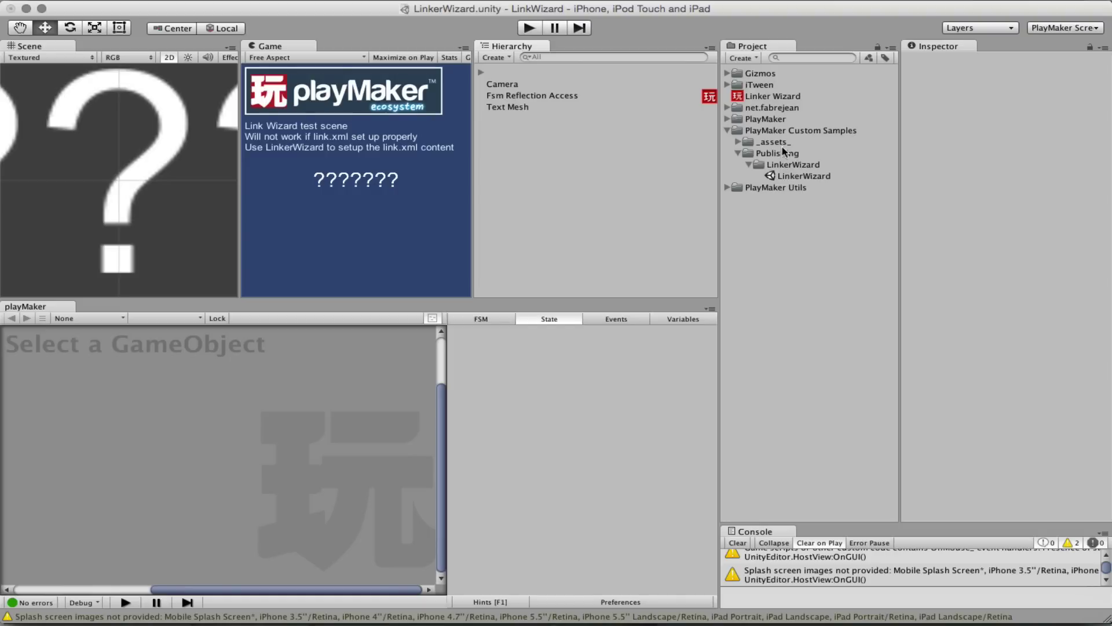
{"action": "left_click", "coordinate": [788, 96]}
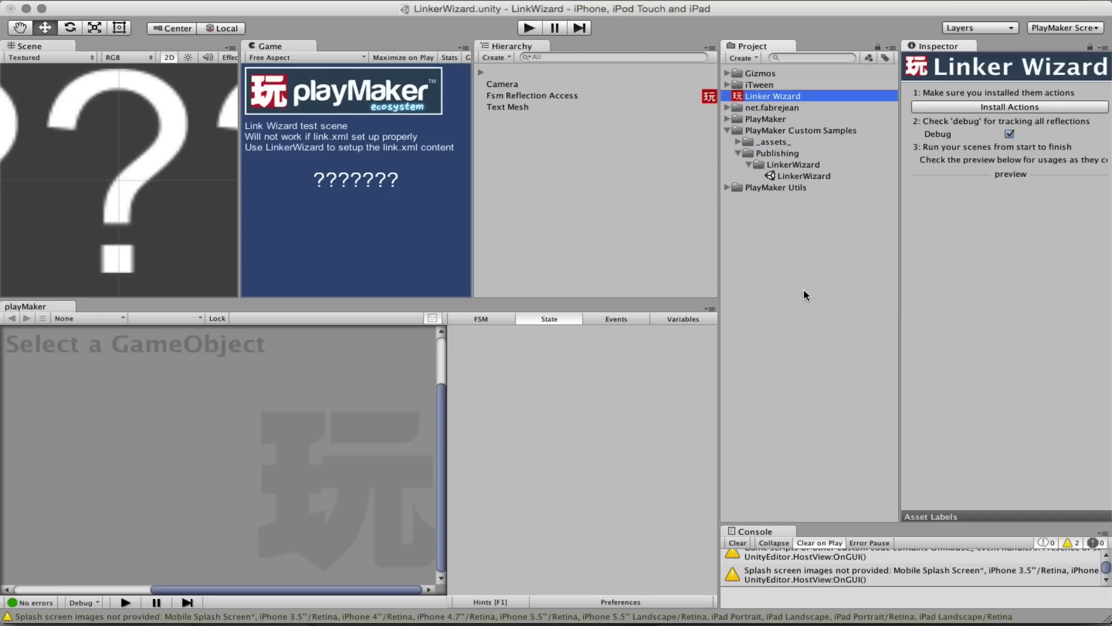
{"action": "left_click", "coordinate": [959, 107]}
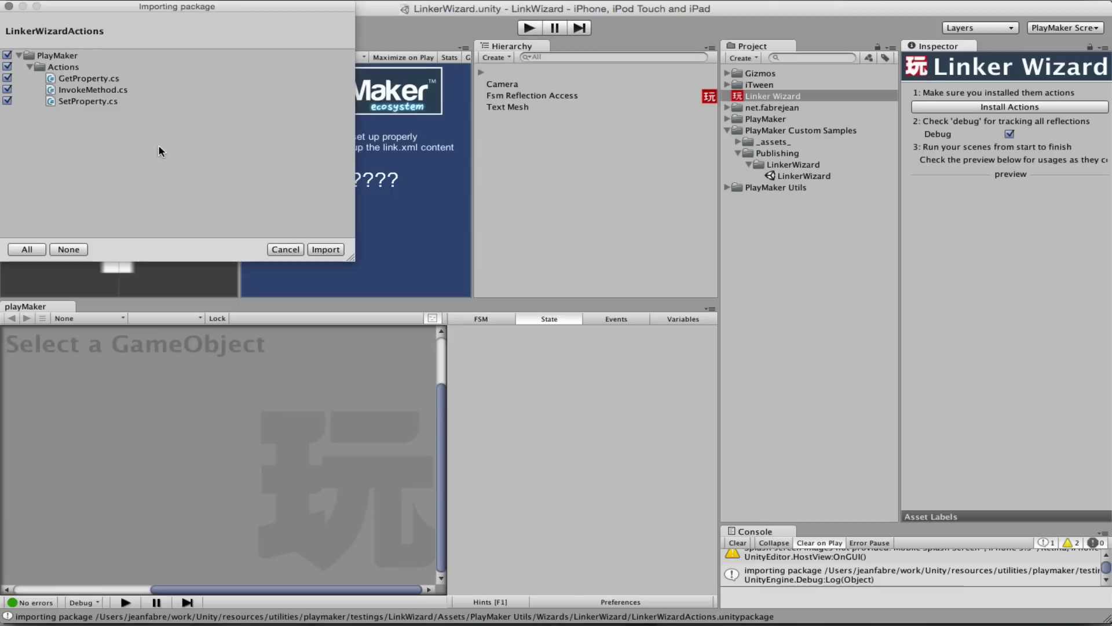
- Import GetProperty.cs, InvokeMethod.cs and SetProperty.cs, then enter play mode
{"action": "left_click", "coordinate": [322, 249]}
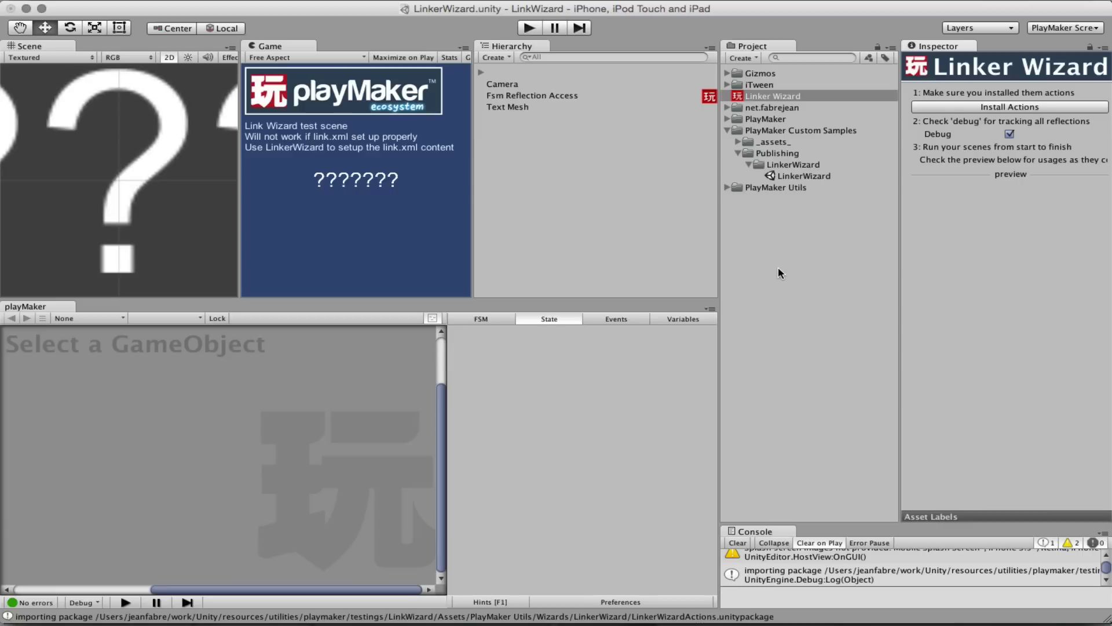
{"action": "left_click", "coordinate": [529, 29]}
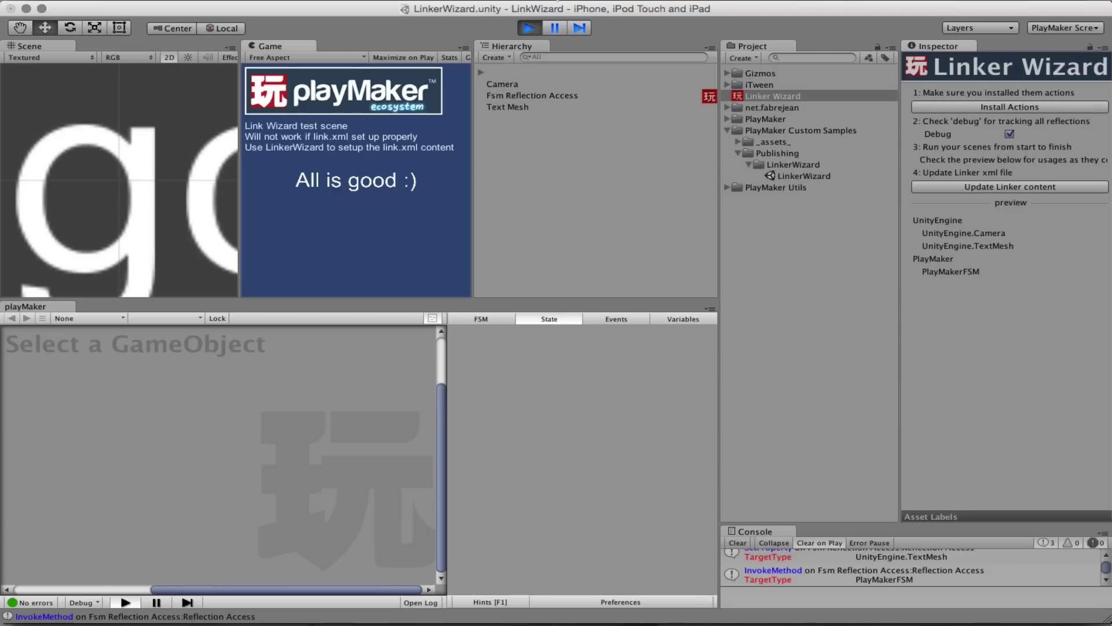
- Exit play mode once the Linker Wizard has recorded Camera, TextMesh and PlayMakerFSM
{"action": "left_click", "coordinate": [528, 29]}
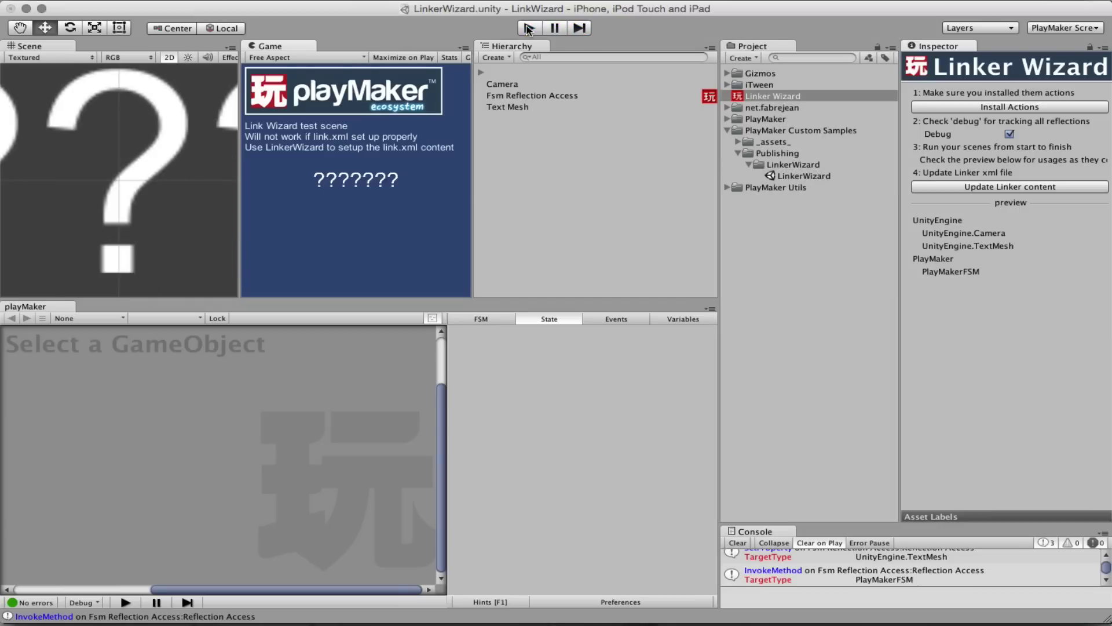
- Write link.xml with Camera, TextMesh and PlayMakerFSM usages, then locate and review its XML
{"action": "left_click", "coordinate": [958, 187]}
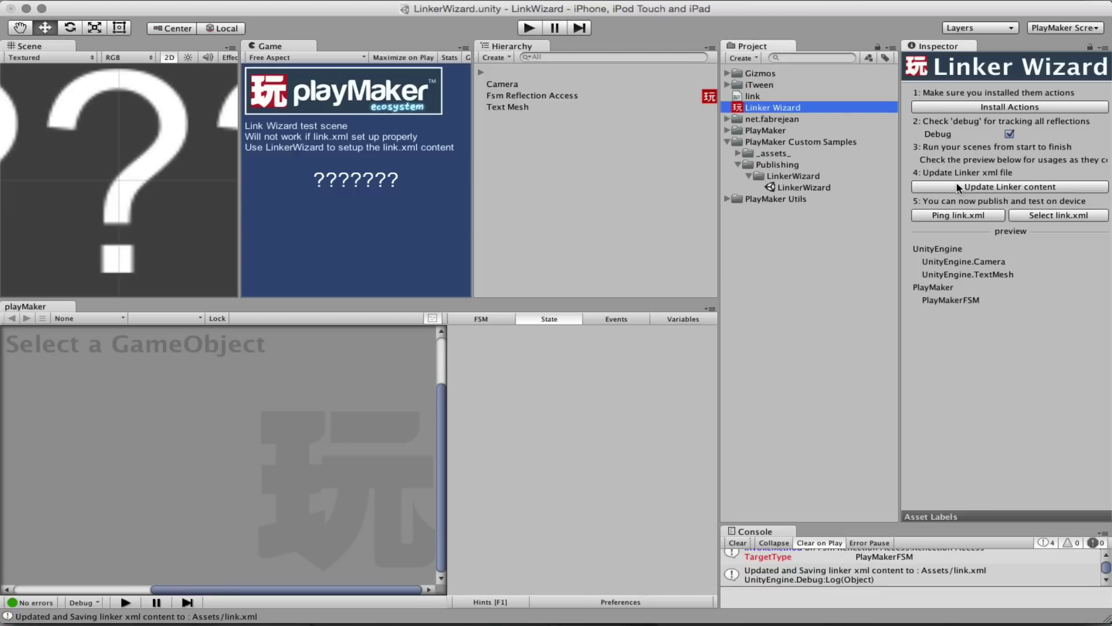
{"action": "left_click", "coordinate": [777, 95]}
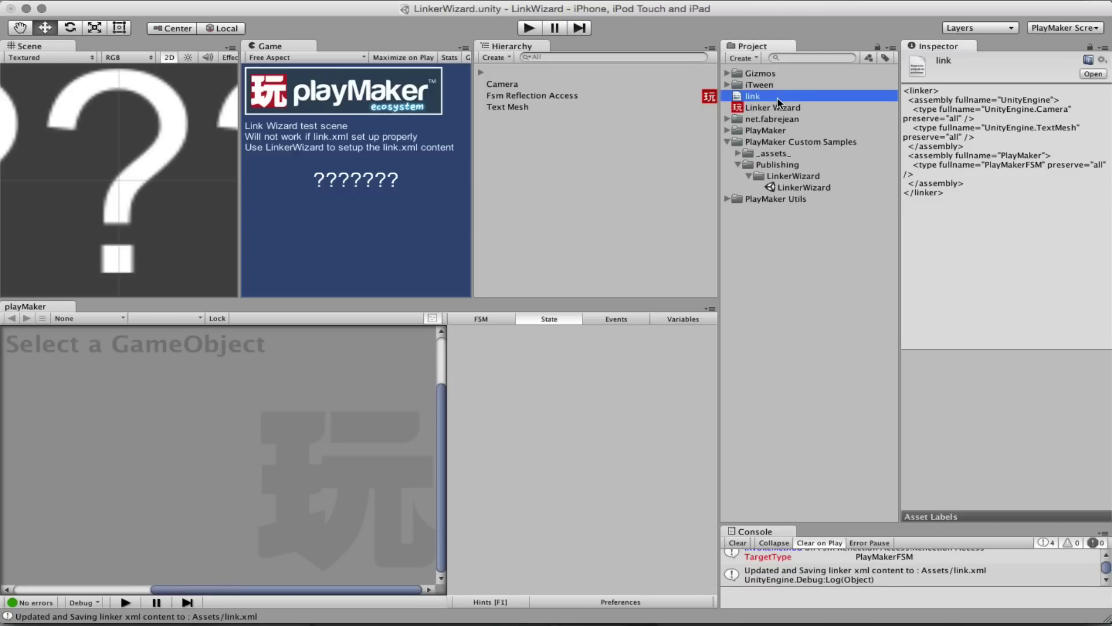
{"action": "left_click", "coordinate": [778, 105]}
{"action": "left_click", "coordinate": [964, 215]}
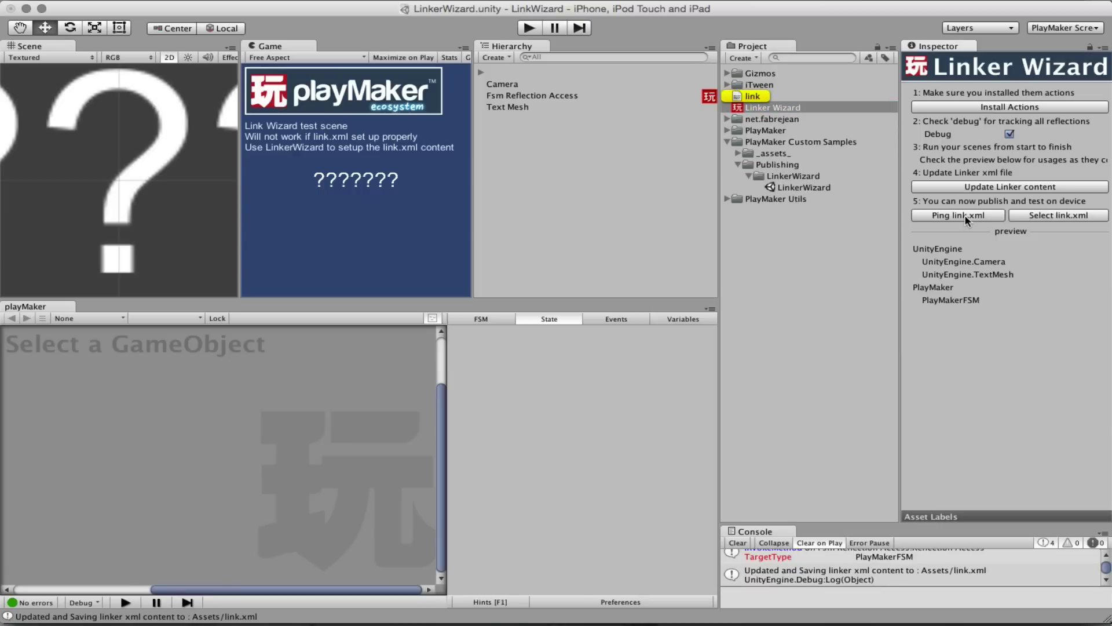
{"action": "left_click", "coordinate": [1037, 215]}
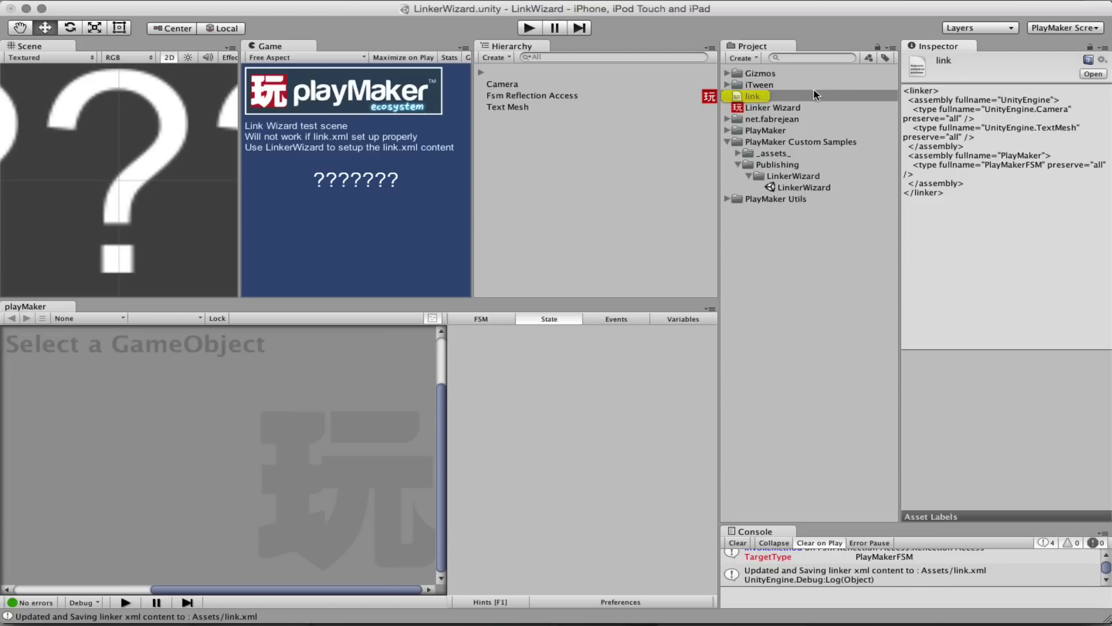
{"action": "left_click", "coordinate": [811, 107]}
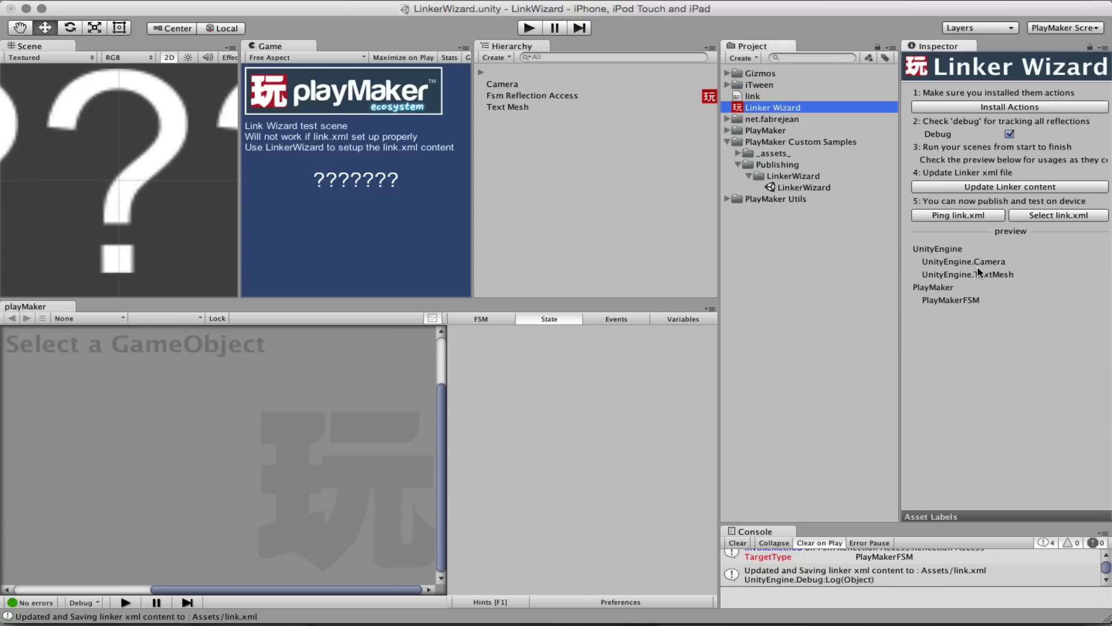
{"action": "left_click", "coordinate": [793, 262]}
- Build the scene for iOS as Builds/LinkTestSuccess, replacing the previous build folder
{"action": "left_click", "coordinate": [90, 0]}
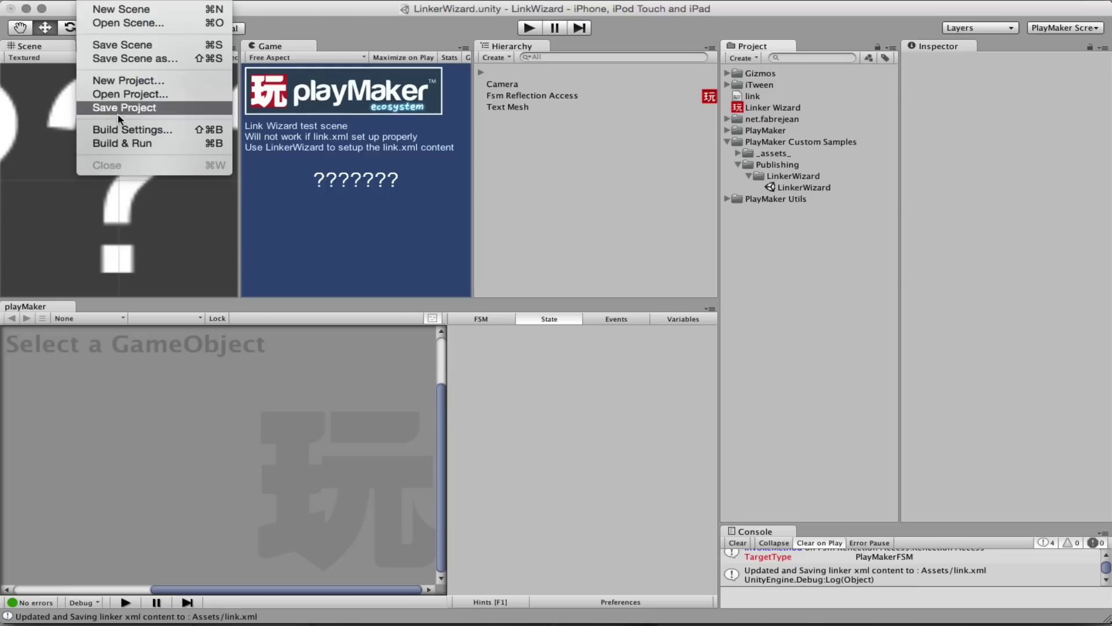
{"action": "left_click", "coordinate": [124, 131]}
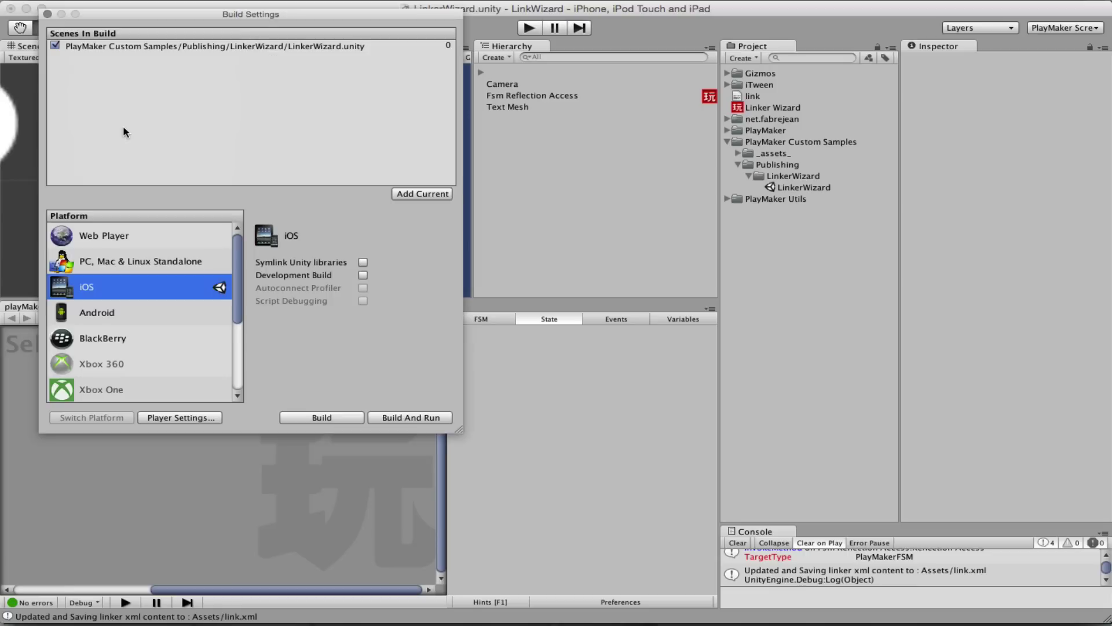
{"action": "left_click", "coordinate": [322, 417]}
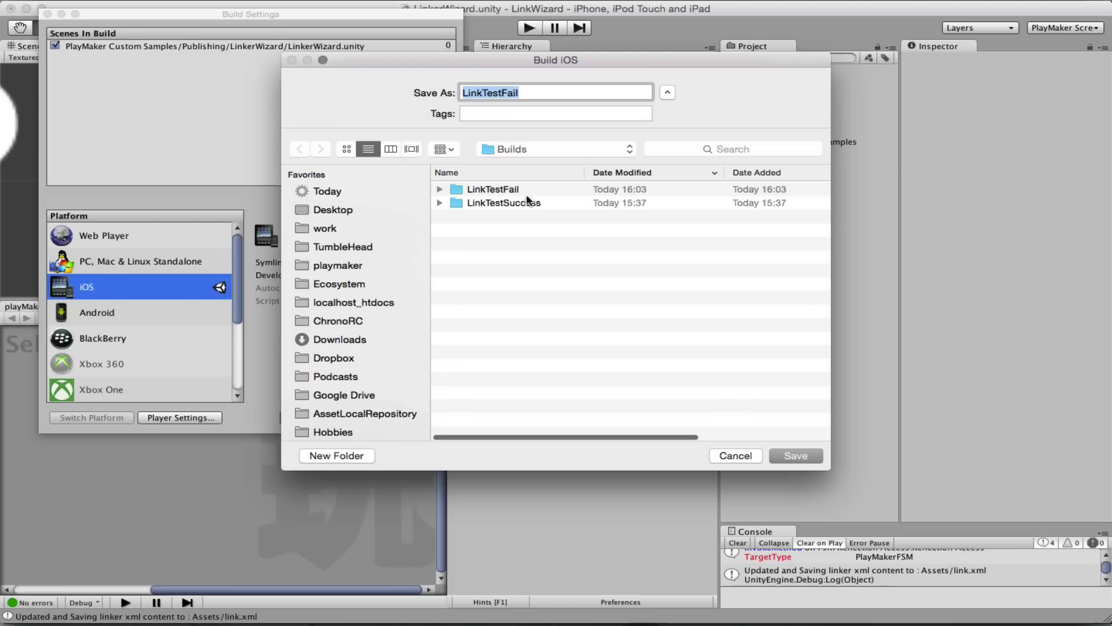
{"action": "left_click", "coordinate": [526, 201]}
{"action": "left_click", "coordinate": [523, 93]}
{"action": "key", "text": "BackSpace"}
{"action": "key", "text": "BackSpace"}
{"action": "key", "text": "BackSpace"}
{"action": "key", "text": "BackSpace"}
{"action": "type", "text": "Success"}
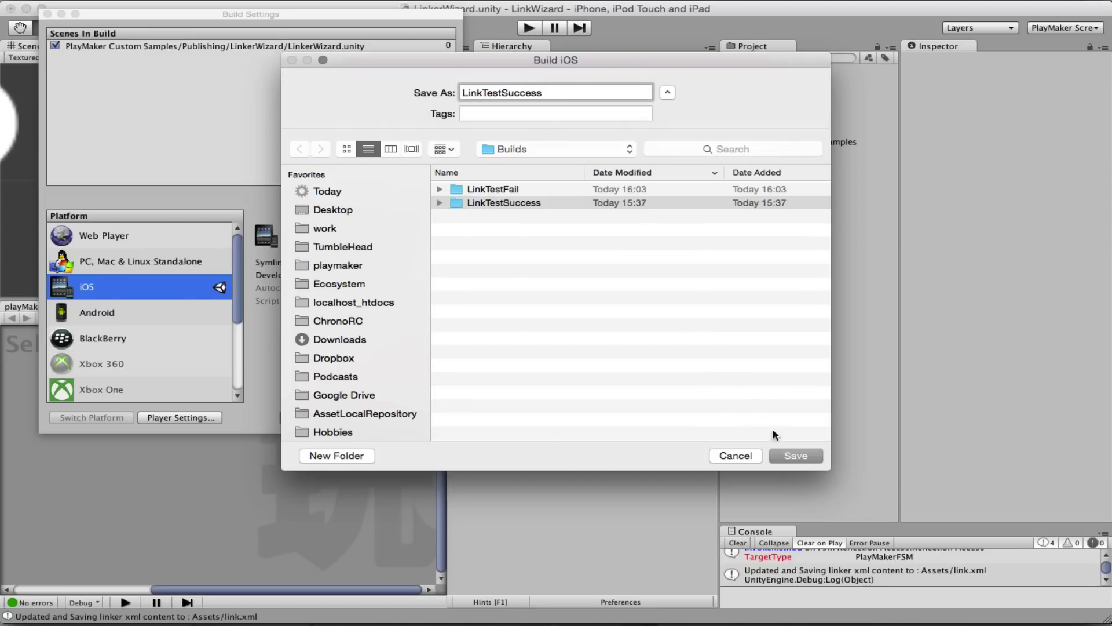
{"action": "left_click", "coordinate": [795, 455]}
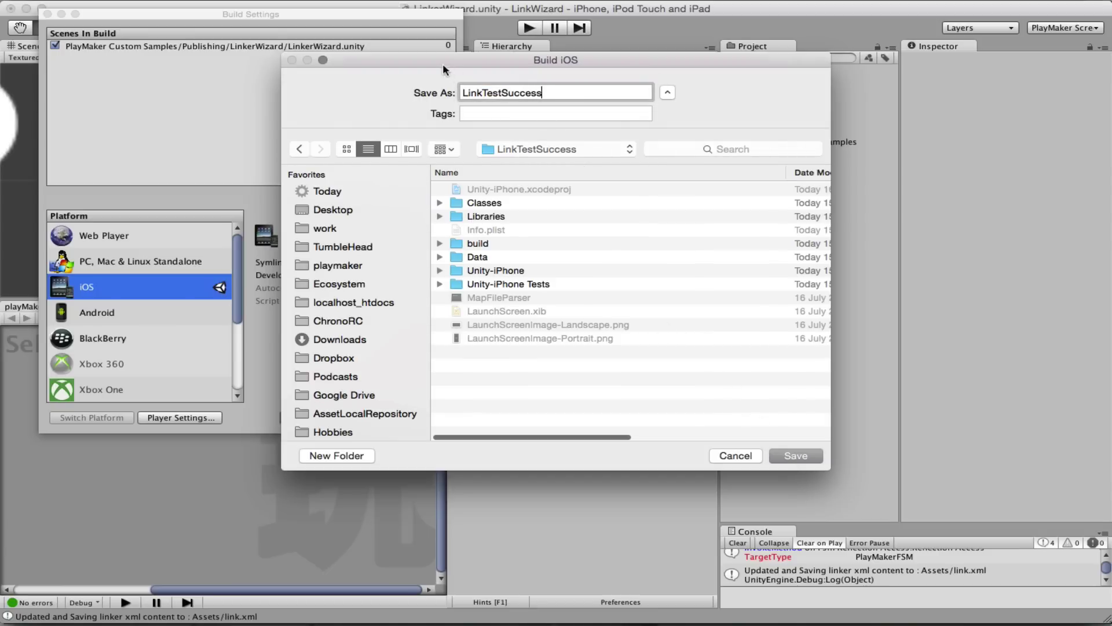
{"action": "left_click", "coordinate": [299, 149]}
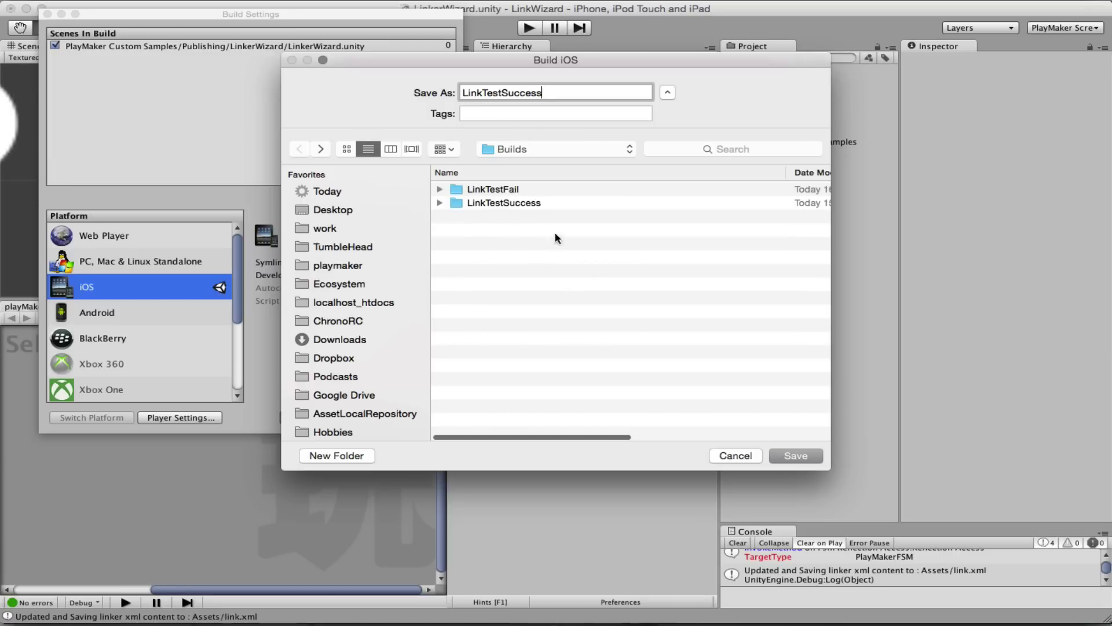
{"action": "left_click", "coordinate": [787, 457]}
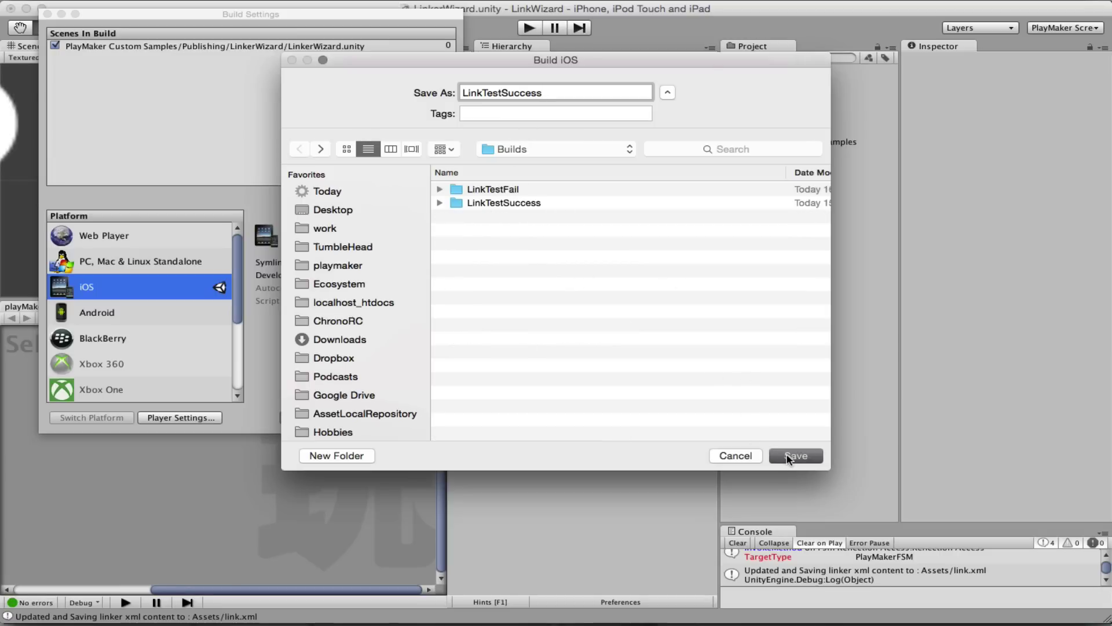
{"action": "left_click", "coordinate": [532, 134]}
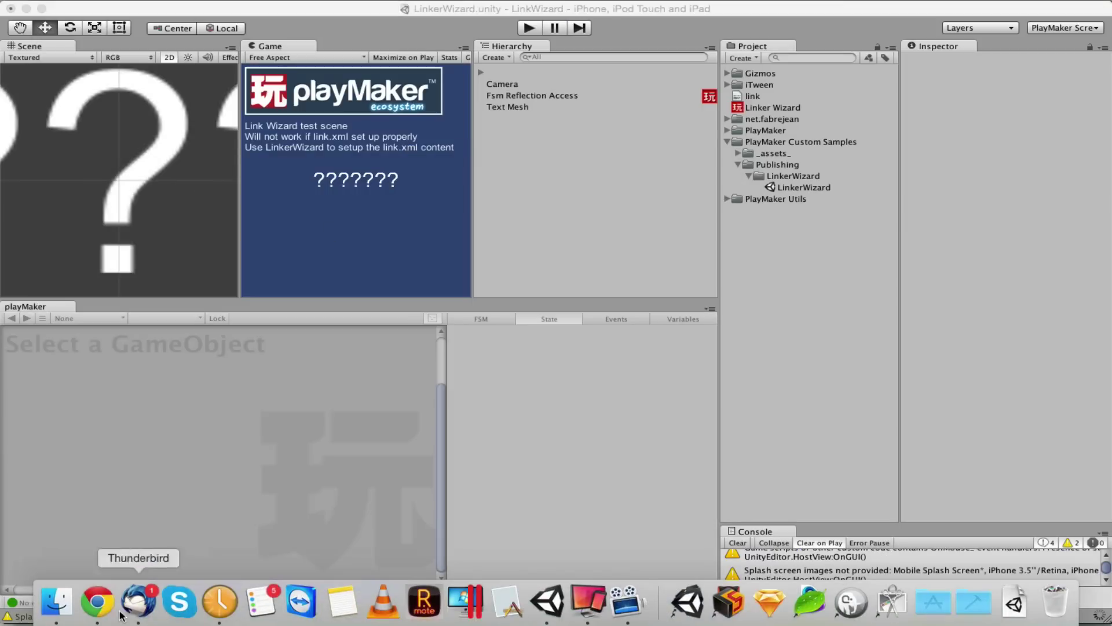
- Open Unity-iPhone.xcodeproj from the LinkTestSuccess folder in the Finder Builds window
{"action": "left_click", "coordinate": [56, 609]}
{"action": "scroll", "coordinate": [368, 394], "scroll_direction": "down", "scroll_amount": 5}
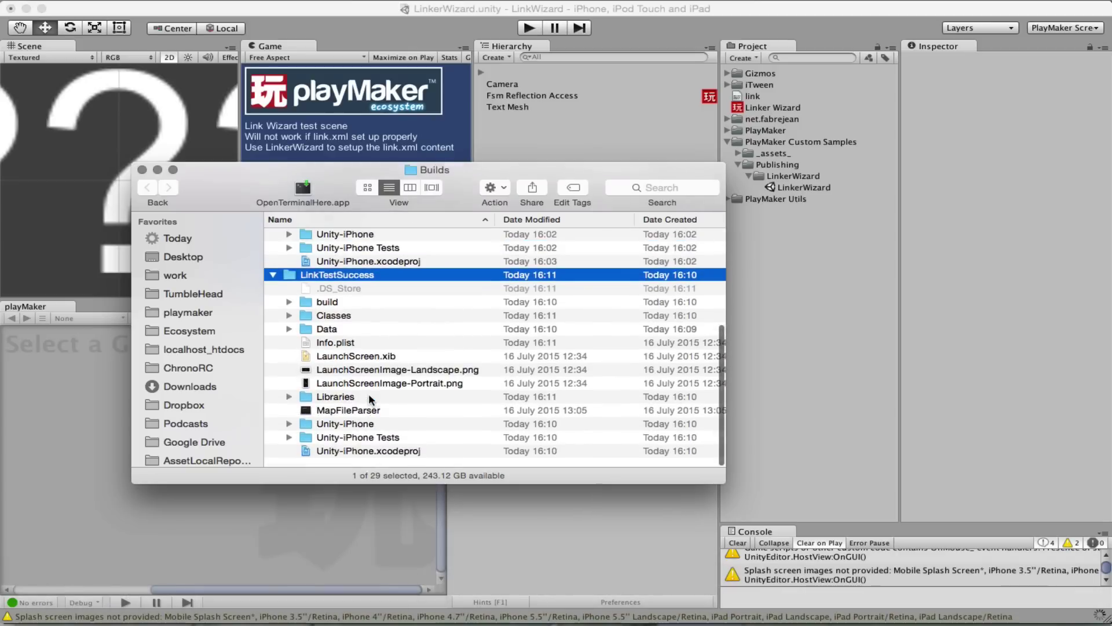
{"action": "left_click", "coordinate": [382, 460]}
{"action": "double_click", "coordinate": [382, 460]}
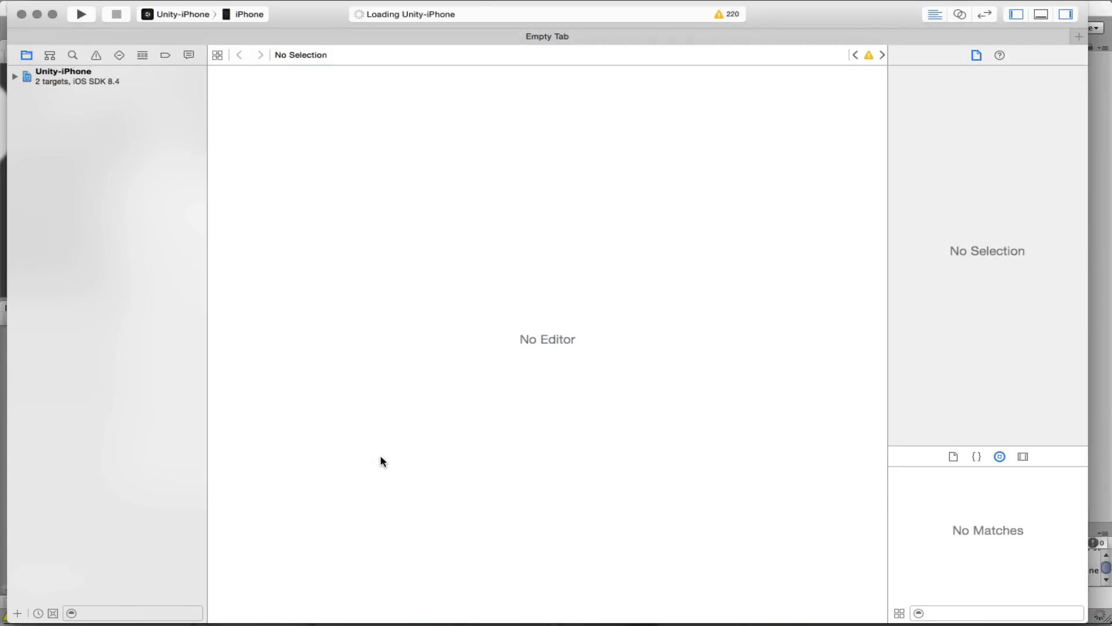
- Run linktest on the iPhone so the app displays 'All is good :)'
{"action": "left_click", "coordinate": [80, 14]}
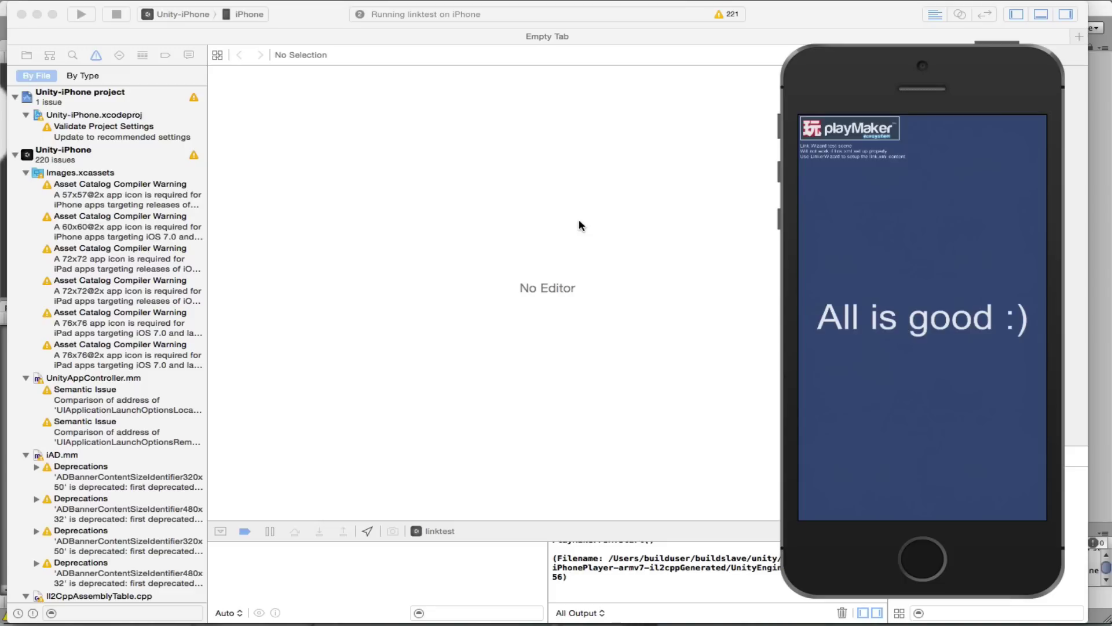
- Back in Unity, close Build Settings, inspect the Text Mesh's ??????? text, and reselect the Linker Wizard
{"action": "left_click", "coordinate": [547, 608]}
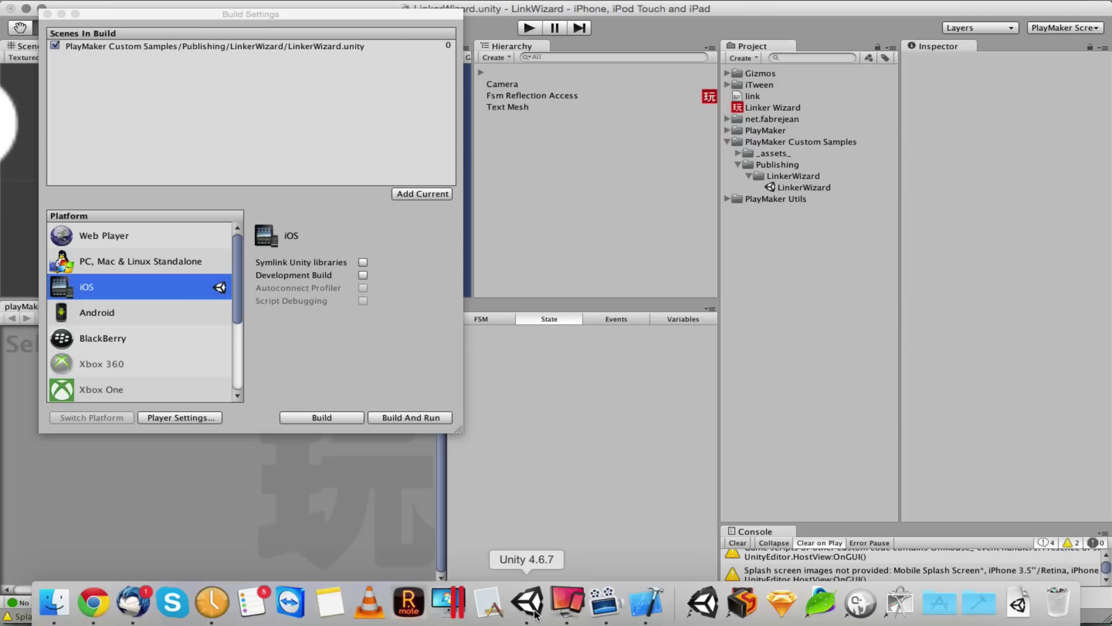
{"action": "left_click", "coordinate": [48, 14]}
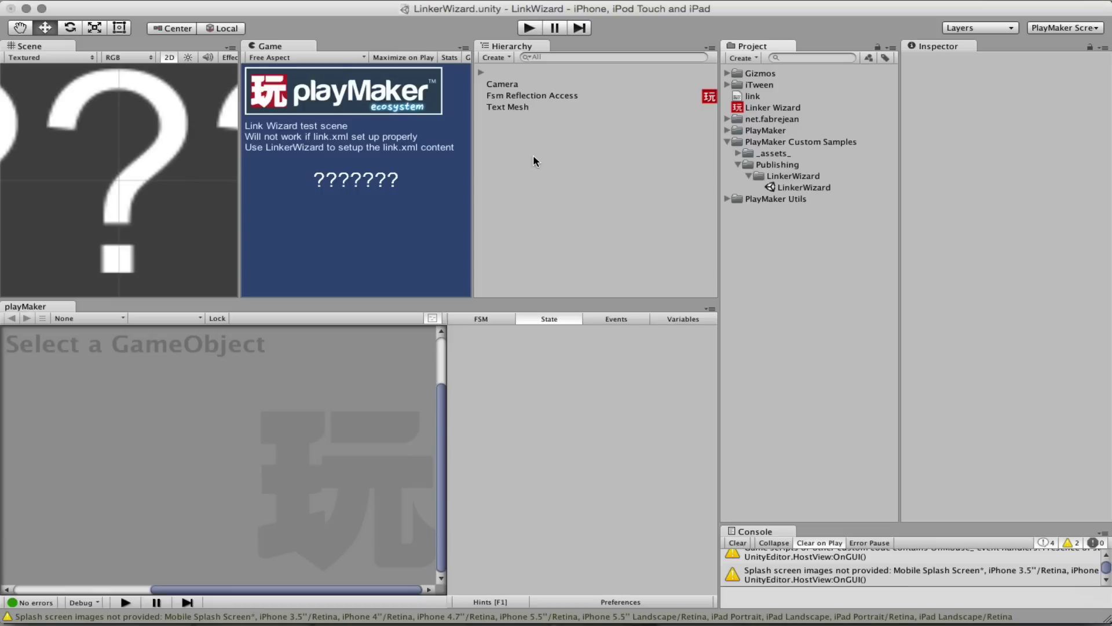
{"action": "left_click", "coordinate": [512, 106]}
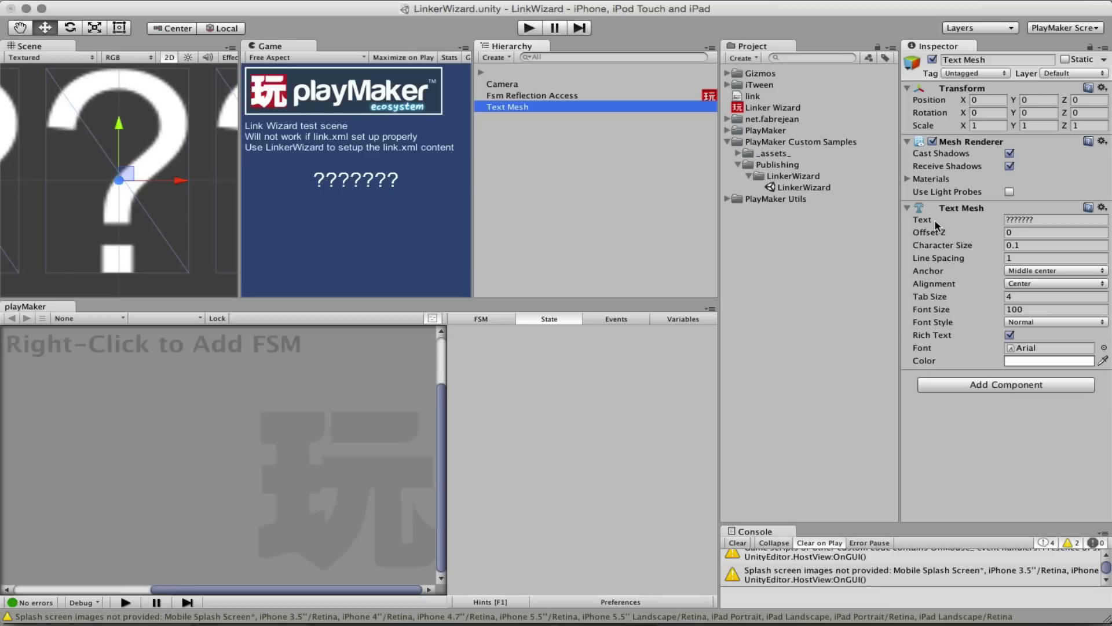
{"action": "left_click", "coordinate": [766, 109]}
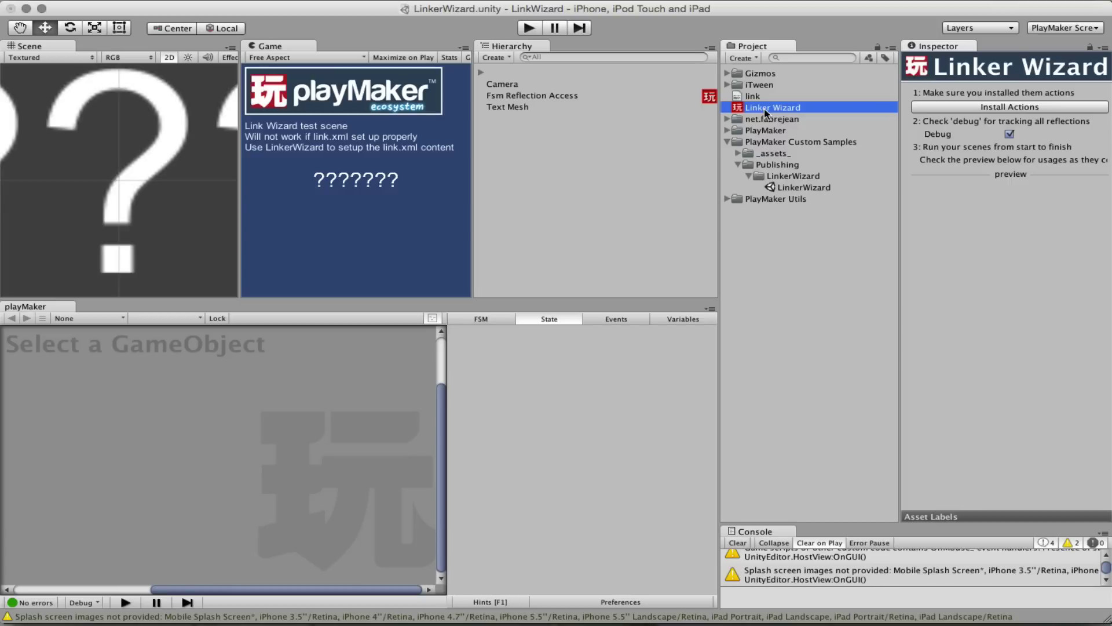
{"action": "left_click", "coordinate": [538, 94]}
{"action": "left_click", "coordinate": [96, 401]}
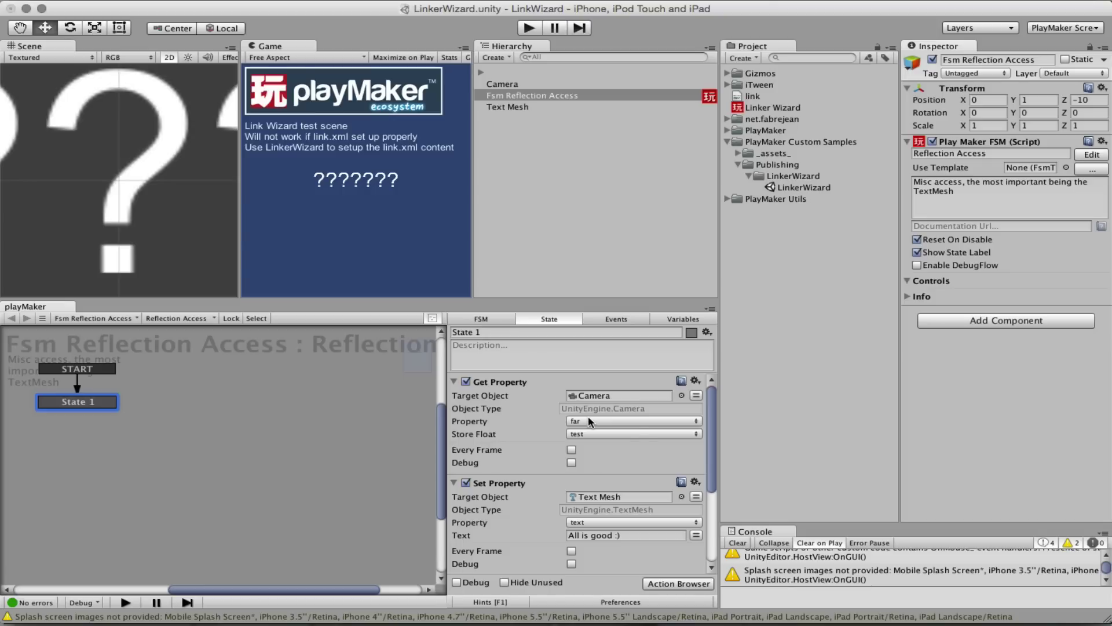
{"action": "left_click", "coordinate": [780, 107]}
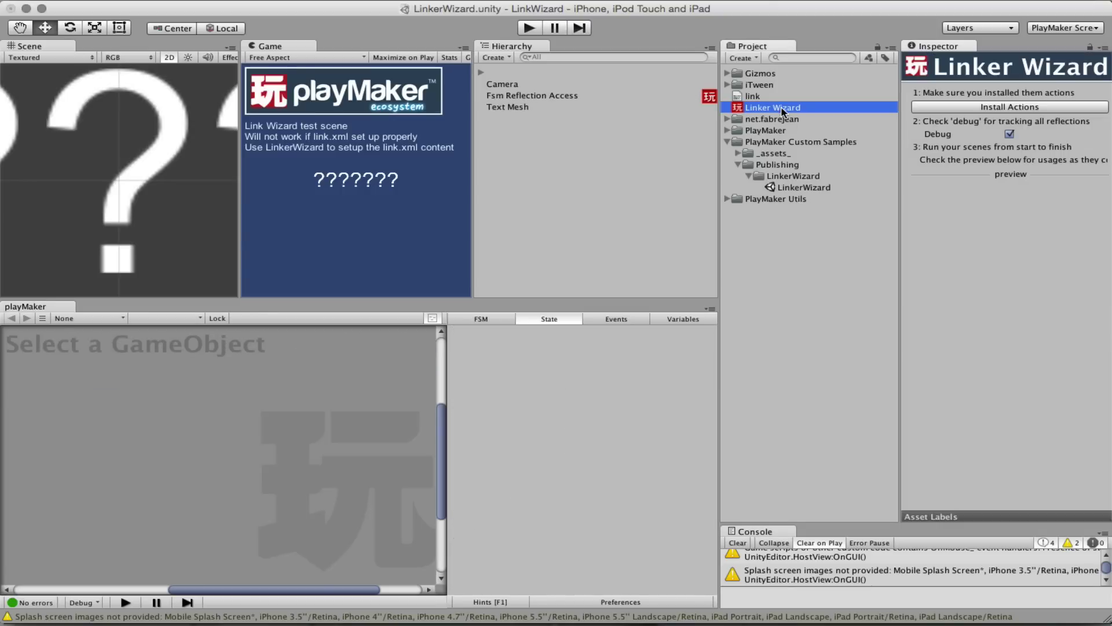